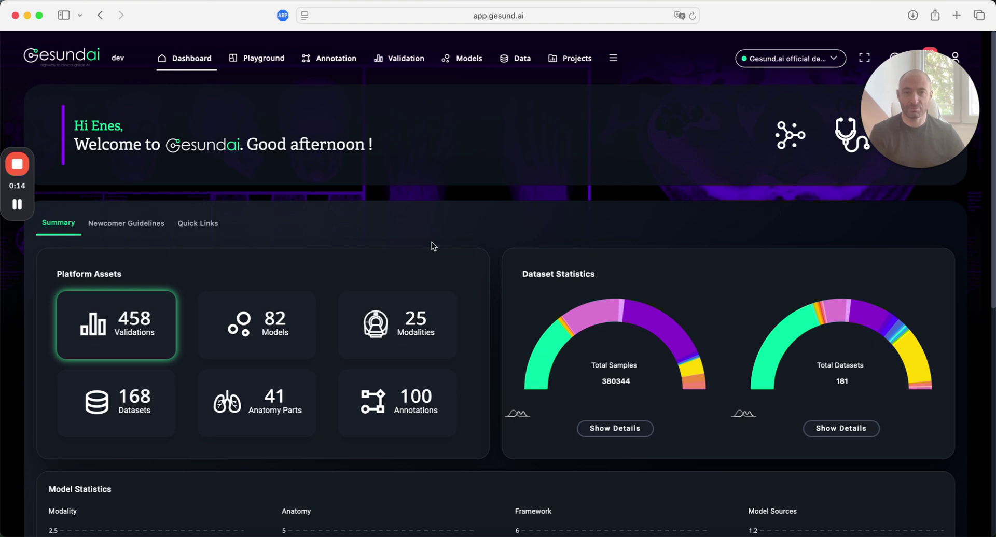
Go to the model creation page of the Model Hub and start a new model from scratch.
left_click(466, 64)
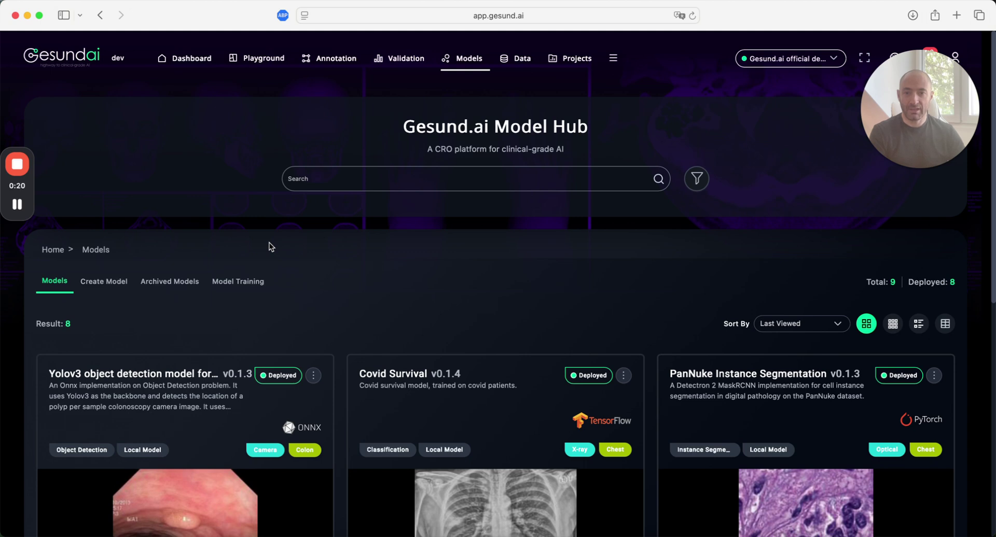
left_click(96, 282)
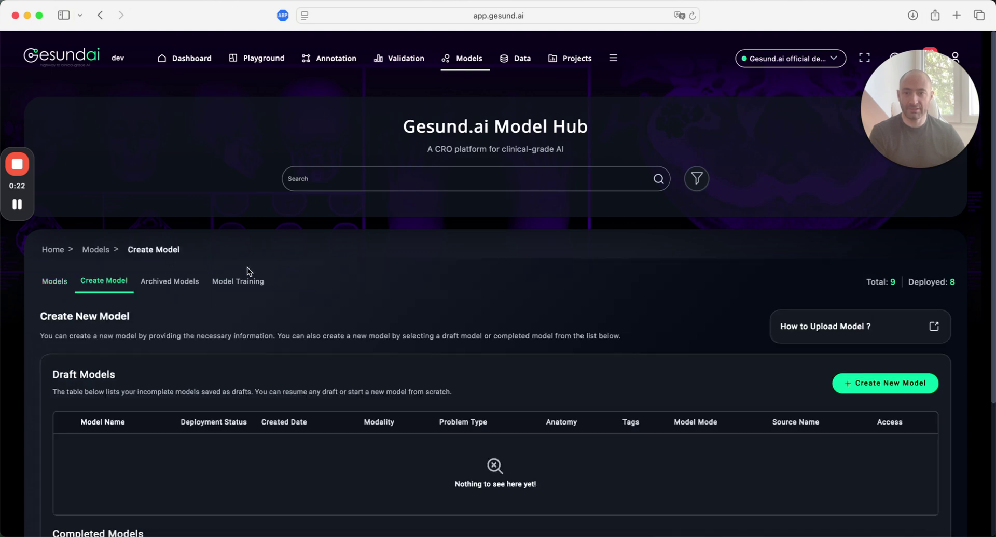
scroll(247, 267, "down", 4)
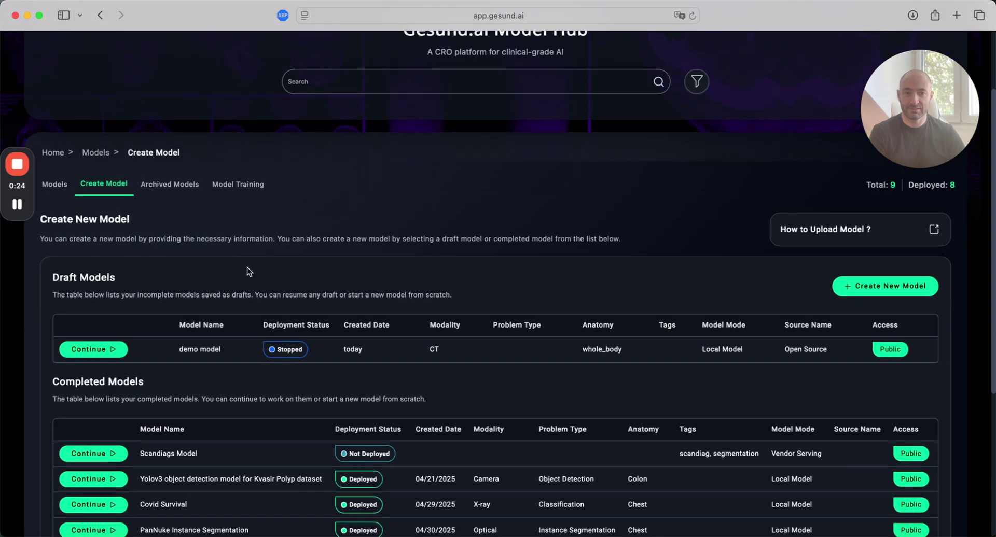
left_click(905, 290)
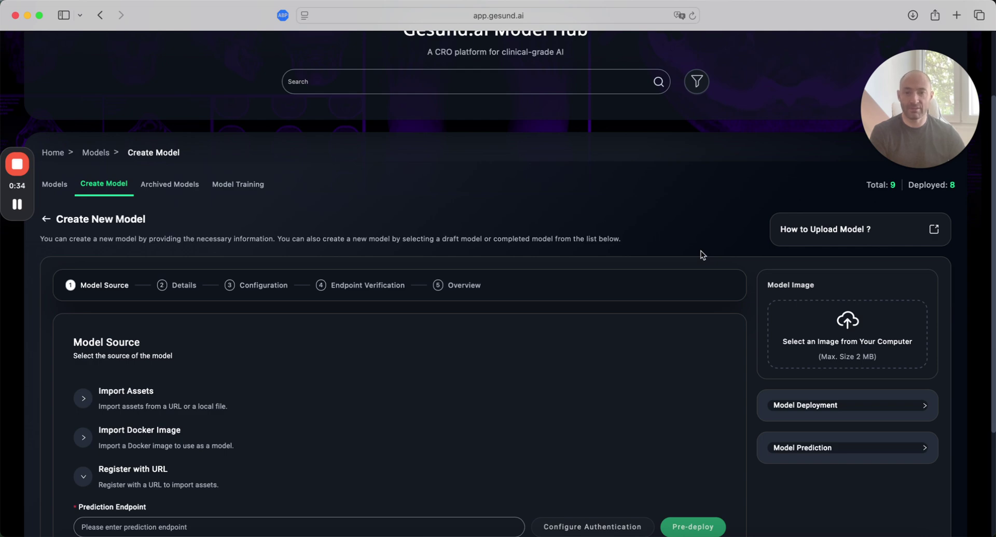
Examine the Import Assets and Import Docker Image options for the model source.
scroll(701, 252, "down", 3)
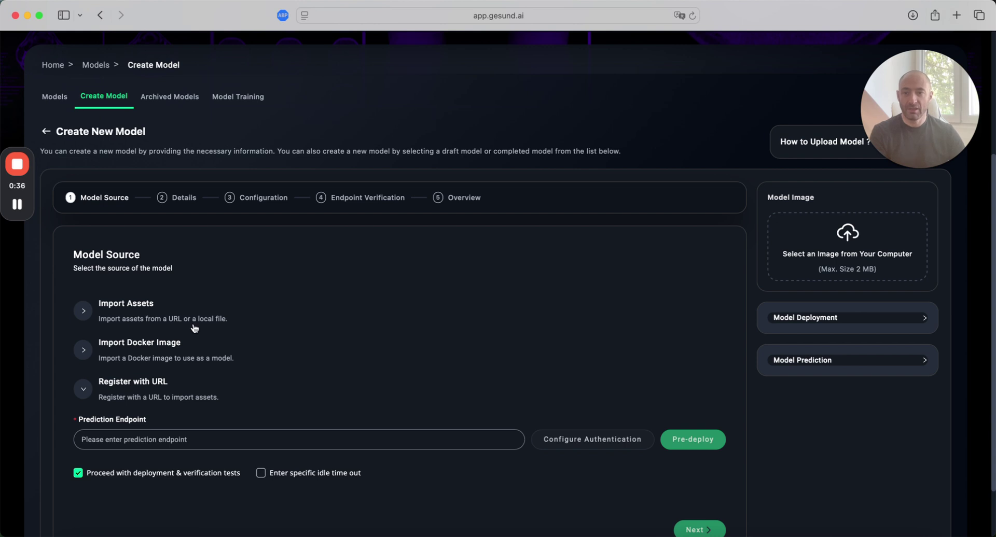
left_click(194, 328)
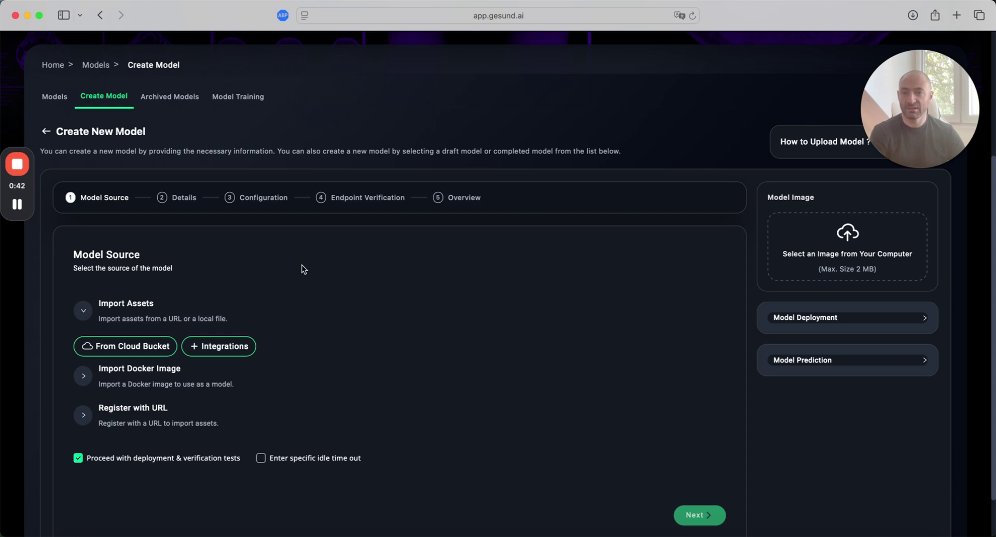
left_click(221, 383)
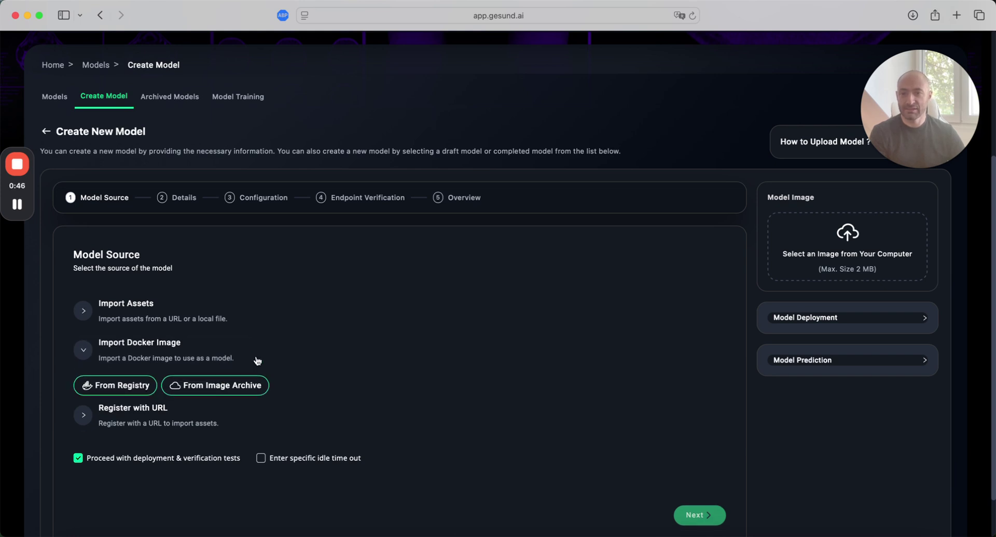
left_click(215, 422)
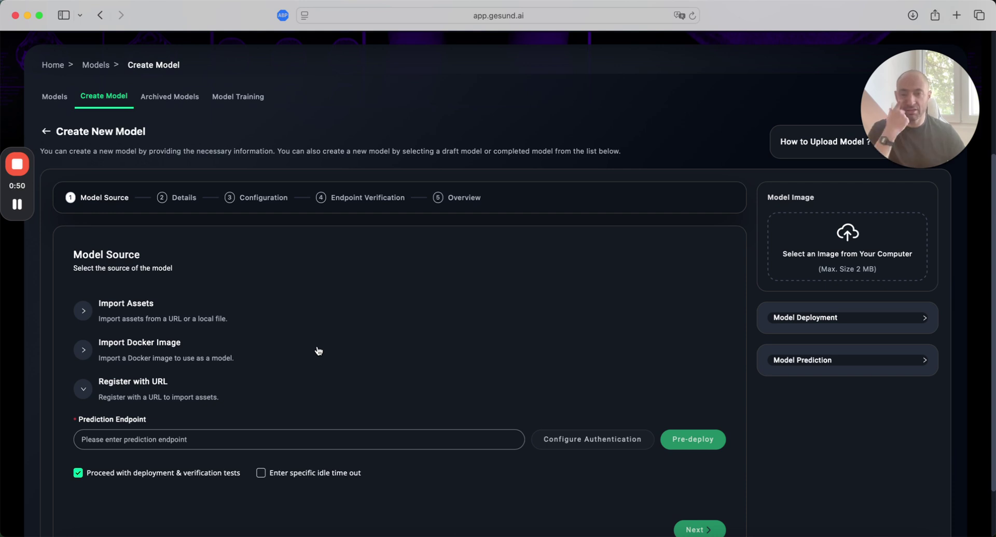
left_click(302, 437)
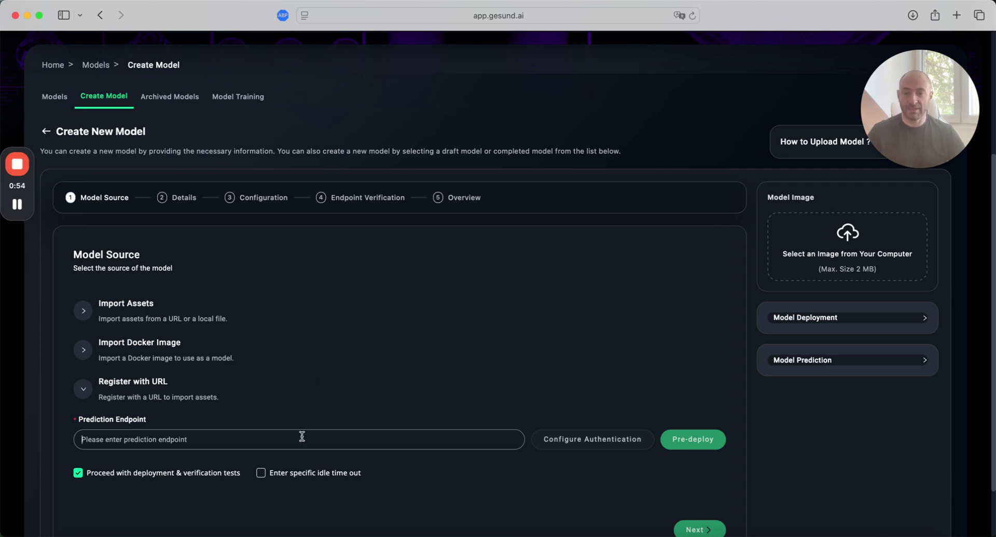
type("http//34.27.9.7:8021/predict")
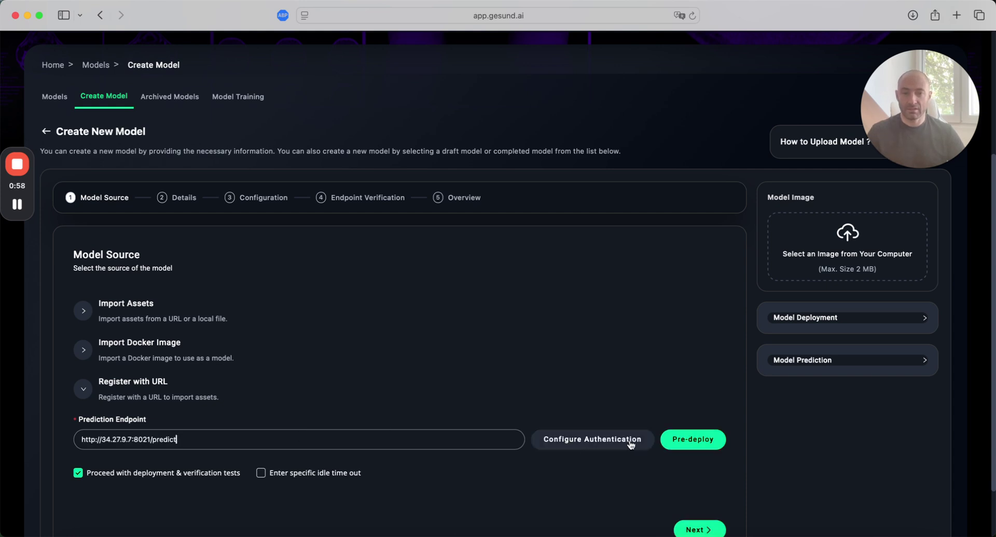
left_click(679, 441)
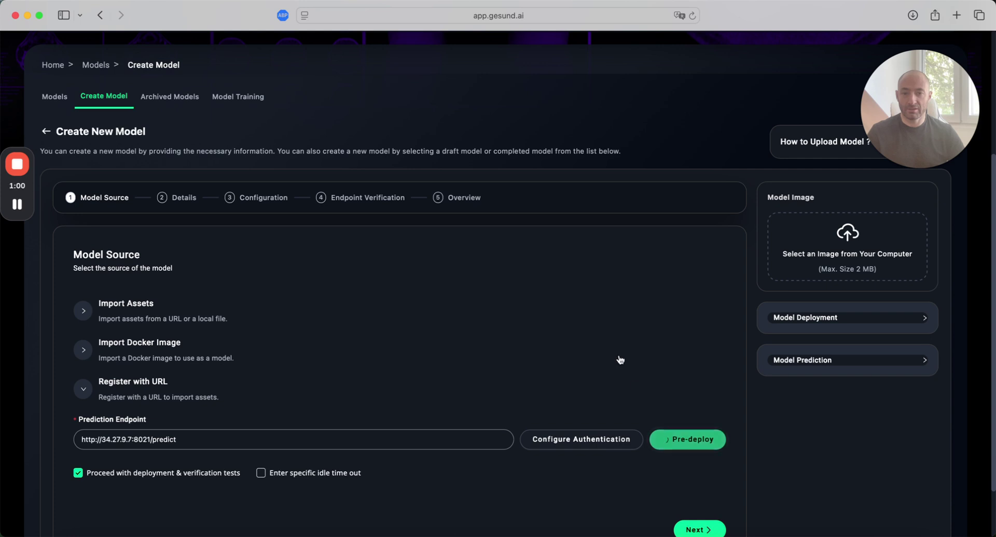
Open the model authentication configuration, autofill the key name and key value with saved credentials, and close it without saving.
scroll(621, 359, "down", 1)
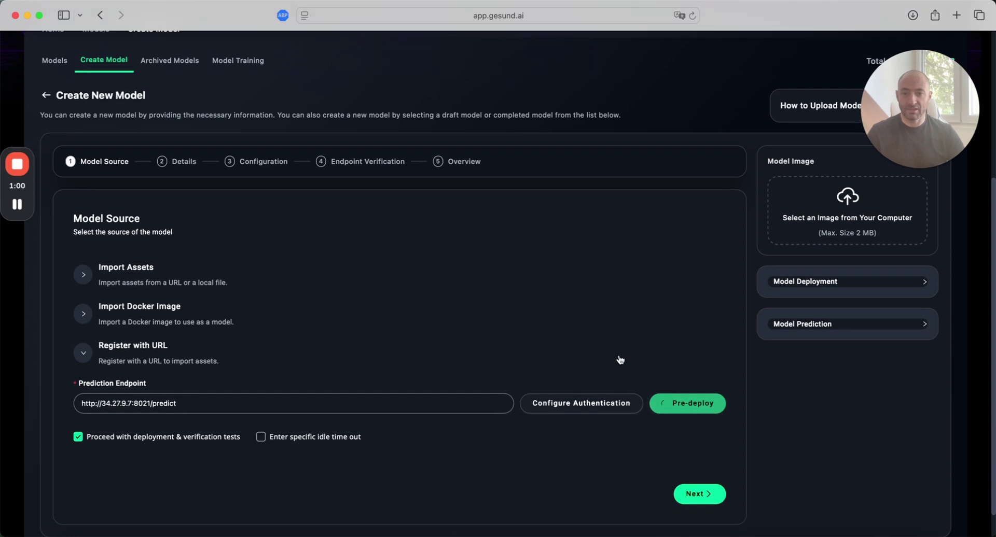
left_click(566, 404)
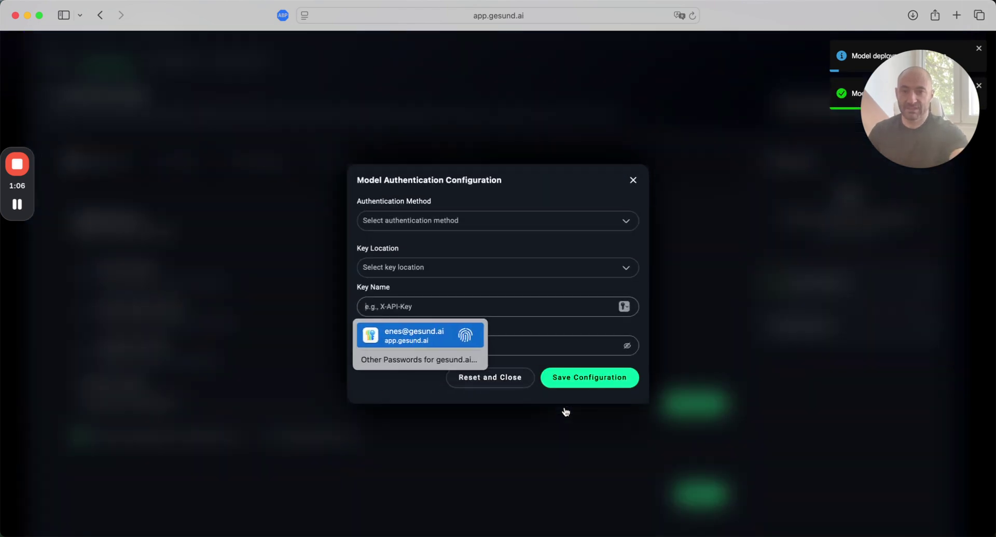
key("Return")
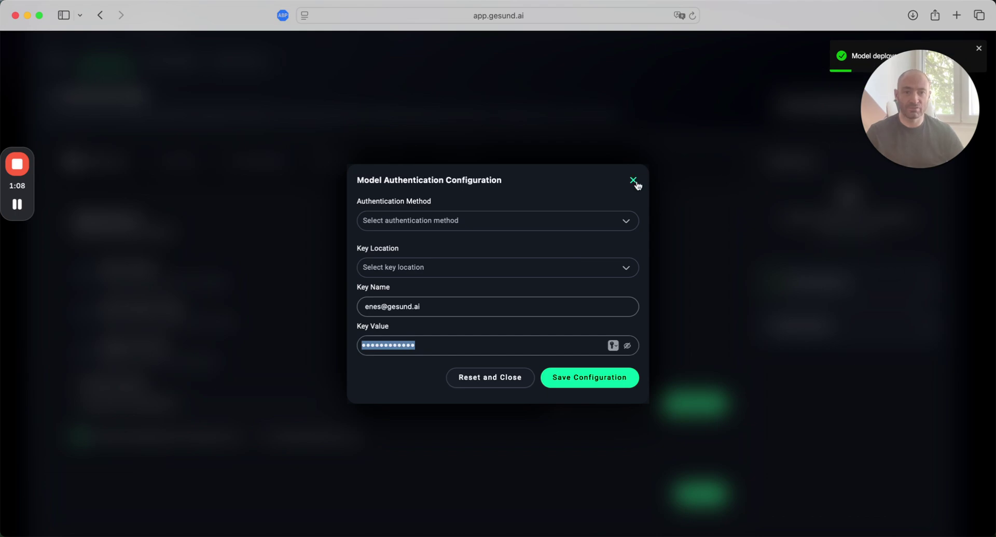
left_click(636, 182)
Continue to the model details and fill them from the previous model Totalsegmentator CT (v0.1.3).
scroll(690, 264, "down", 1)
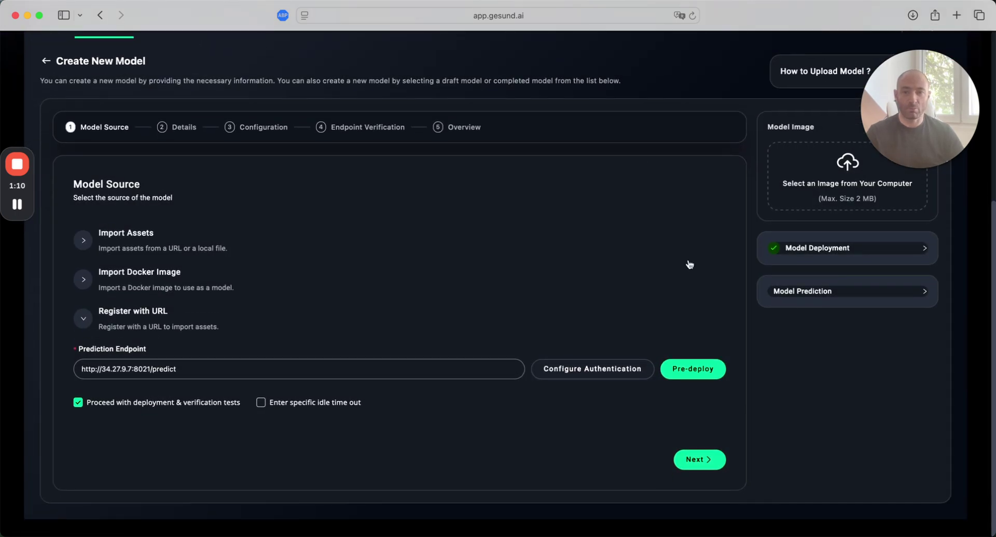
left_click(697, 462)
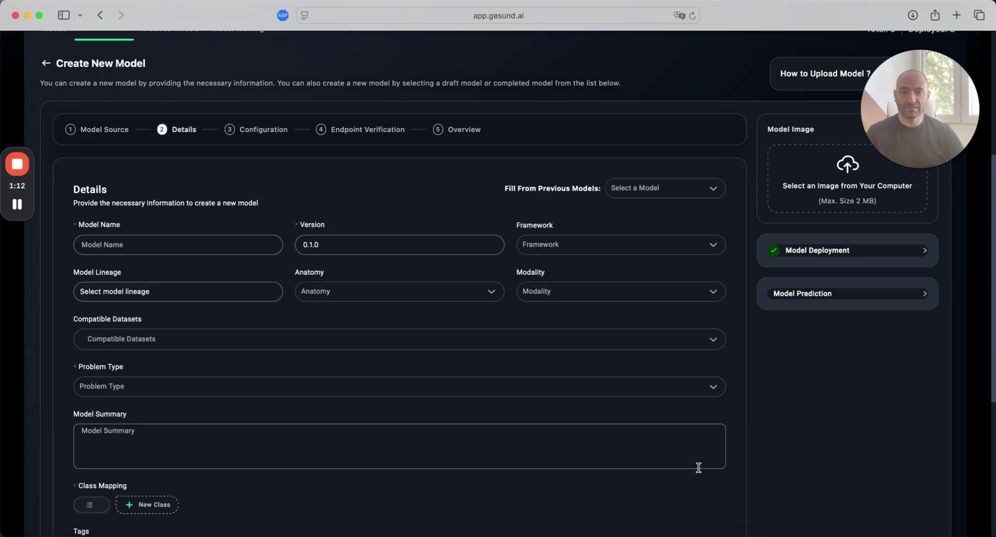
left_click(656, 191)
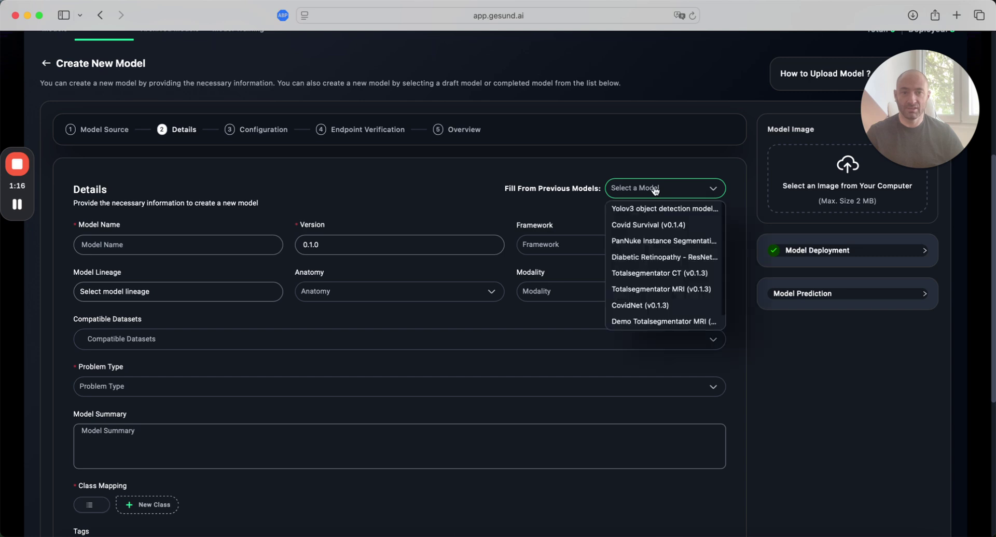
left_click(660, 275)
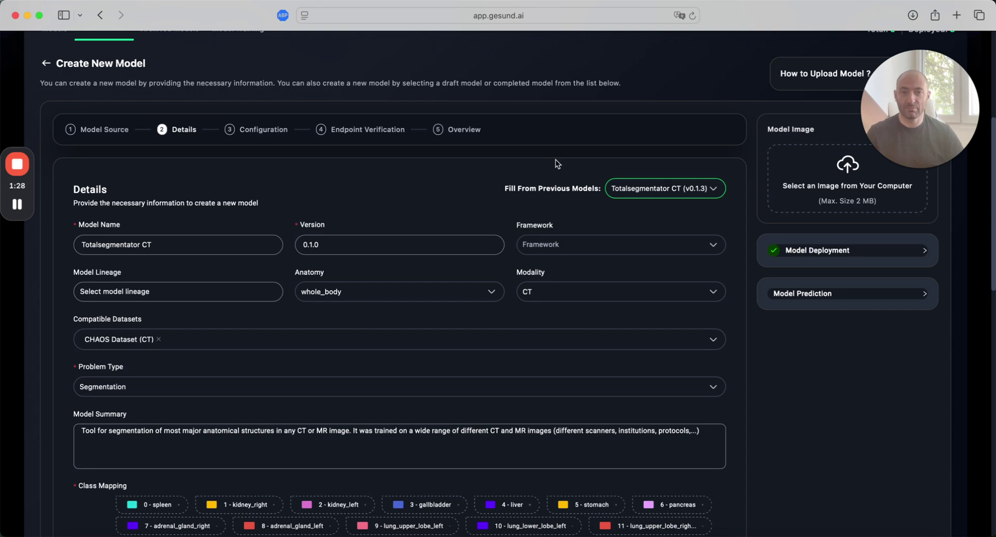
Review the prefilled details and class mapping, and set the model source to Open Source.
scroll(555, 164, "down", 1)
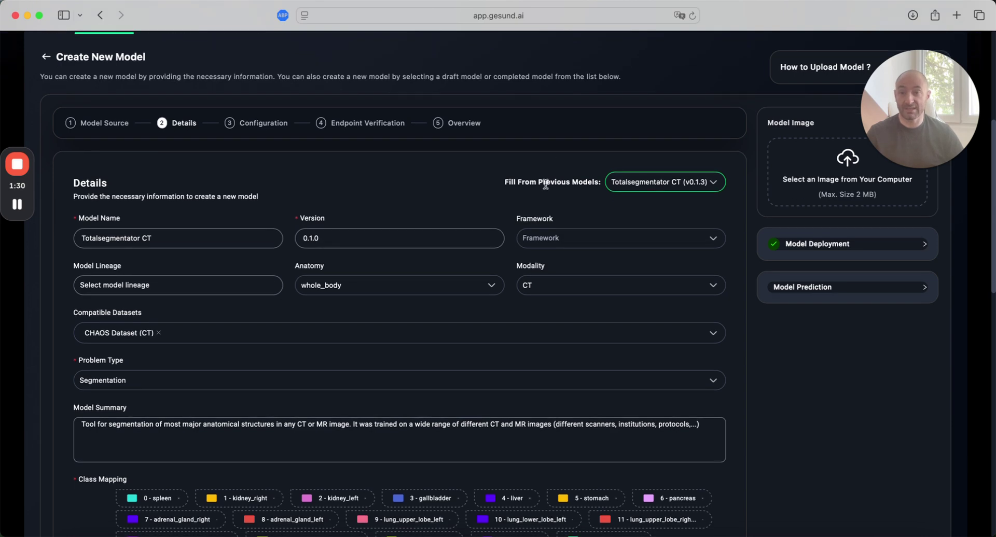
scroll(464, 296, "down", 5)
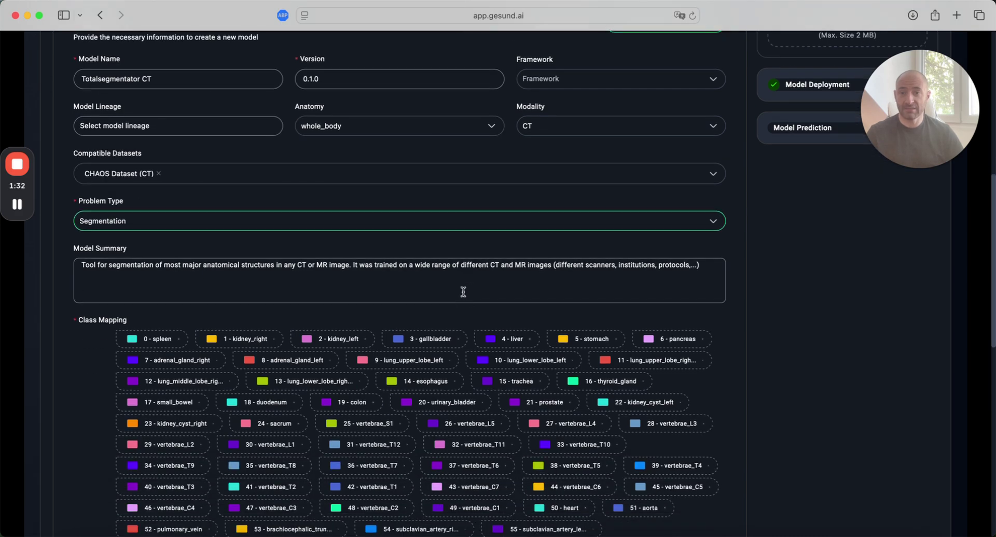
scroll(463, 292, "down", 7)
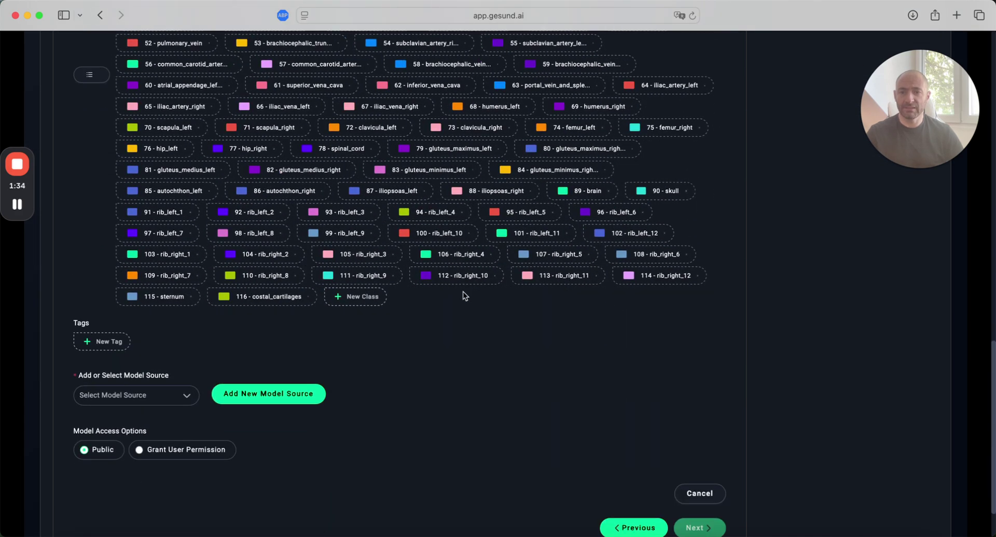
left_click(151, 405)
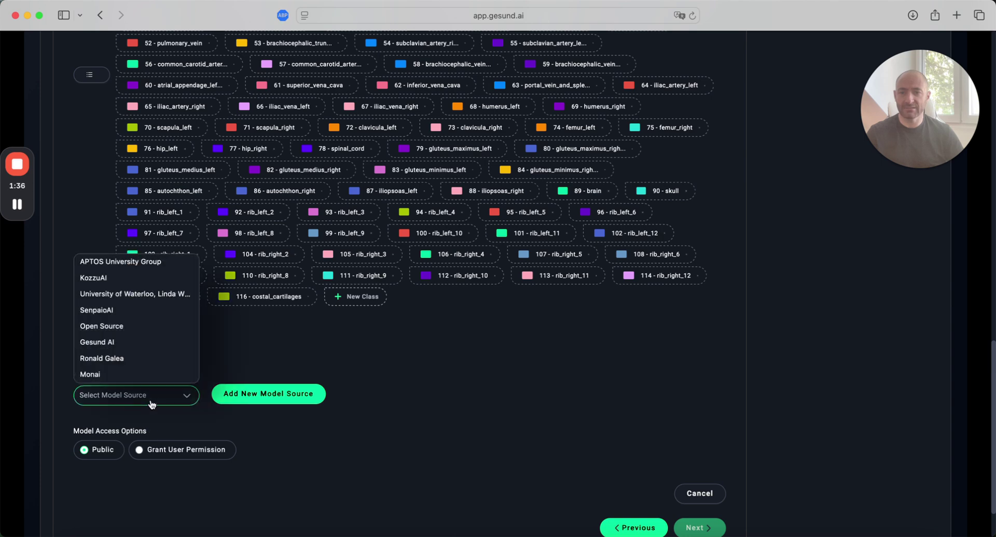
left_click(151, 330)
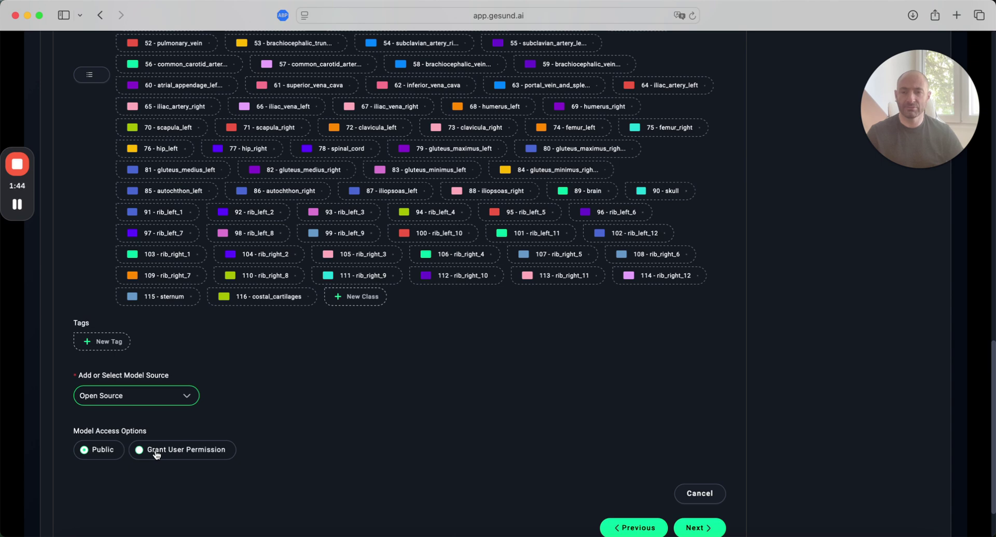
Check the Grant User Permission access option, set model access back to Public, and continue to Configuration.
left_click(195, 455)
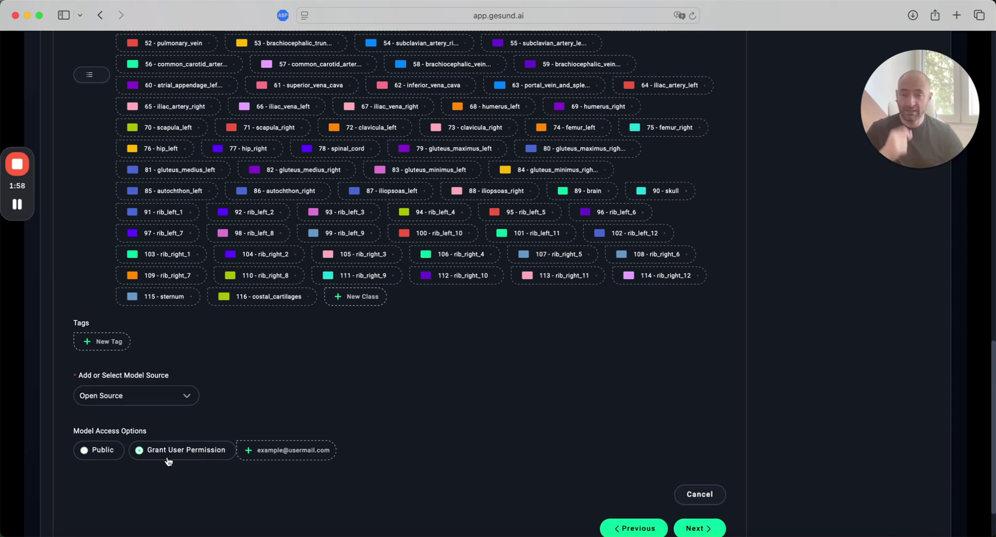
left_click(85, 451)
scroll(143, 462, "down", 2)
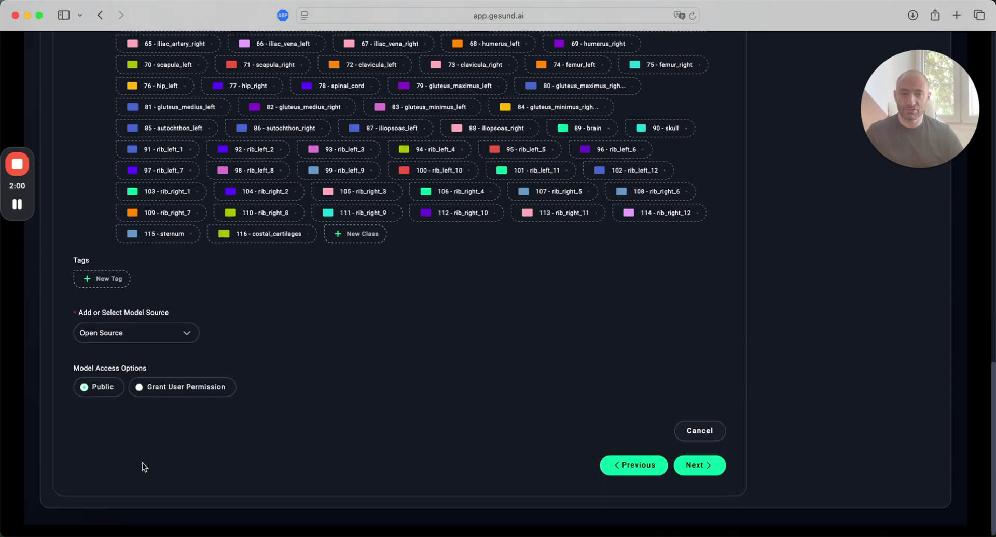
left_click(697, 466)
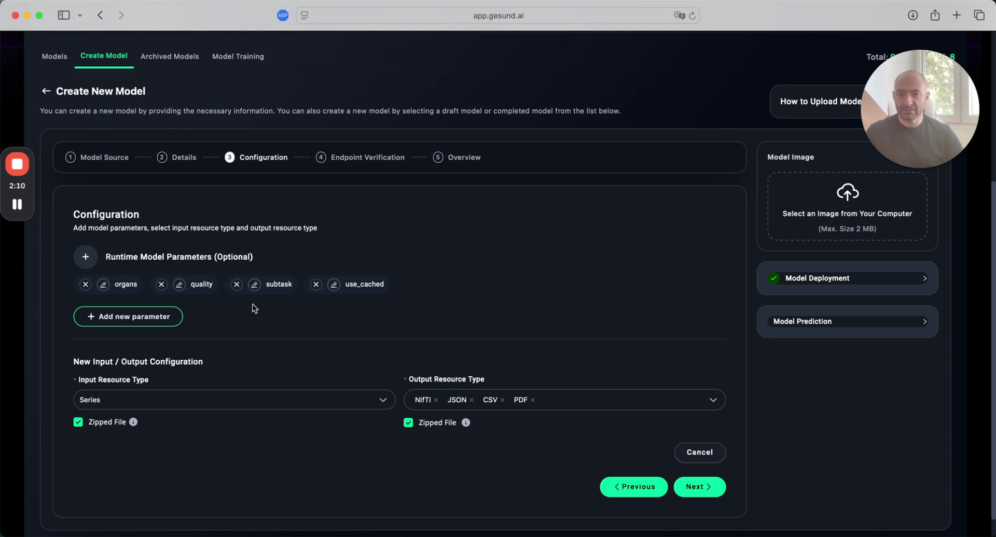
Check the available input resource types and remove the use_cached and subtask runtime parameters.
left_click(290, 406)
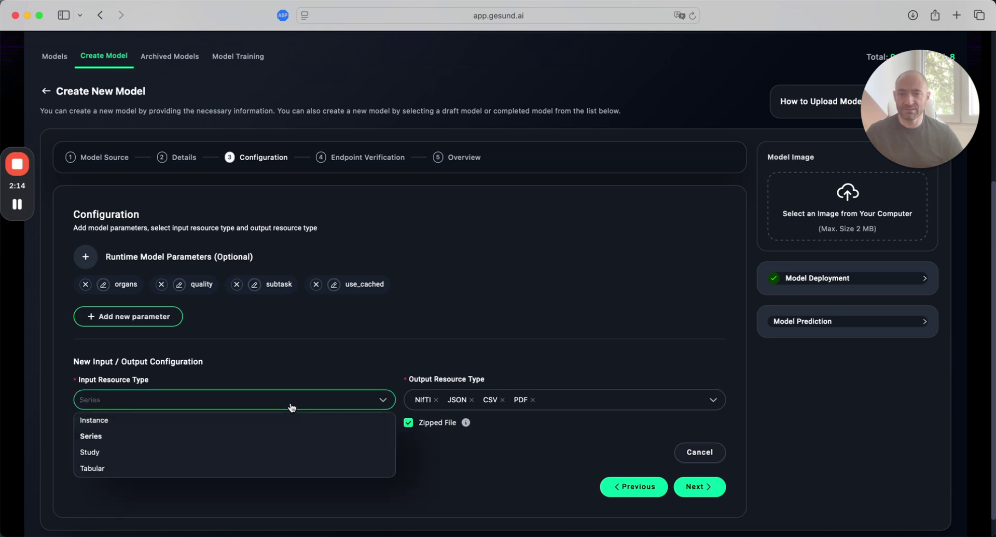
left_click(458, 365)
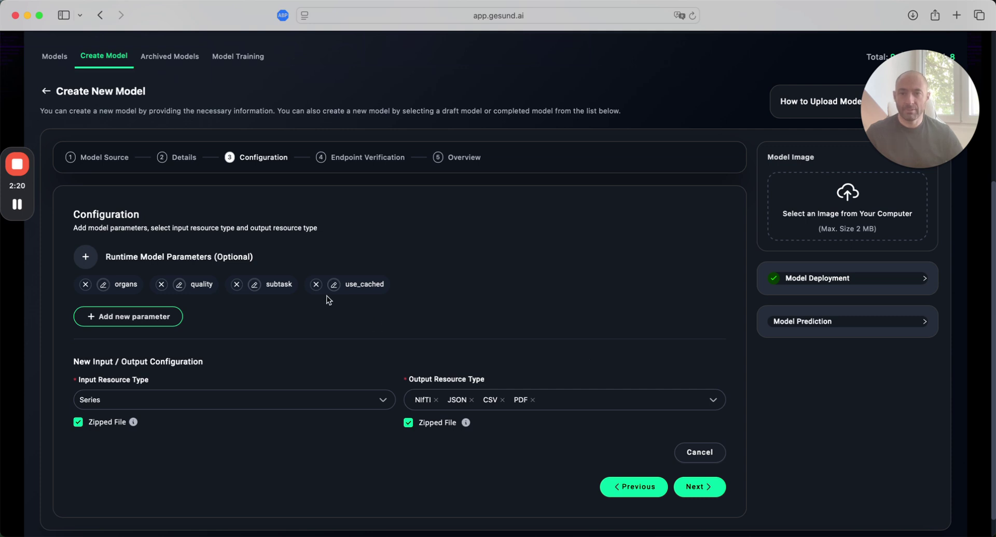
left_click(316, 285)
left_click(236, 286)
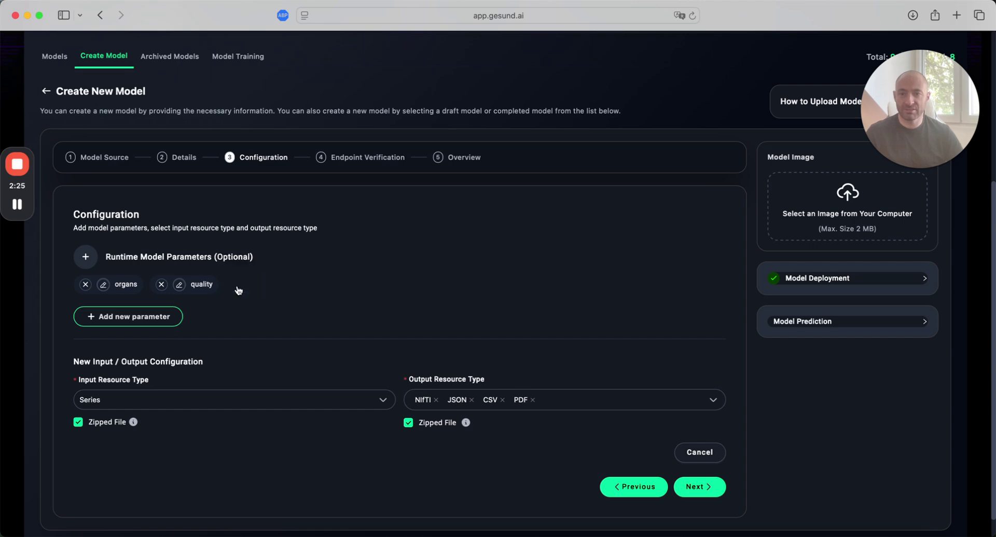
Delete the high option from the quality runtime parameter and save the parameter.
left_click(179, 284)
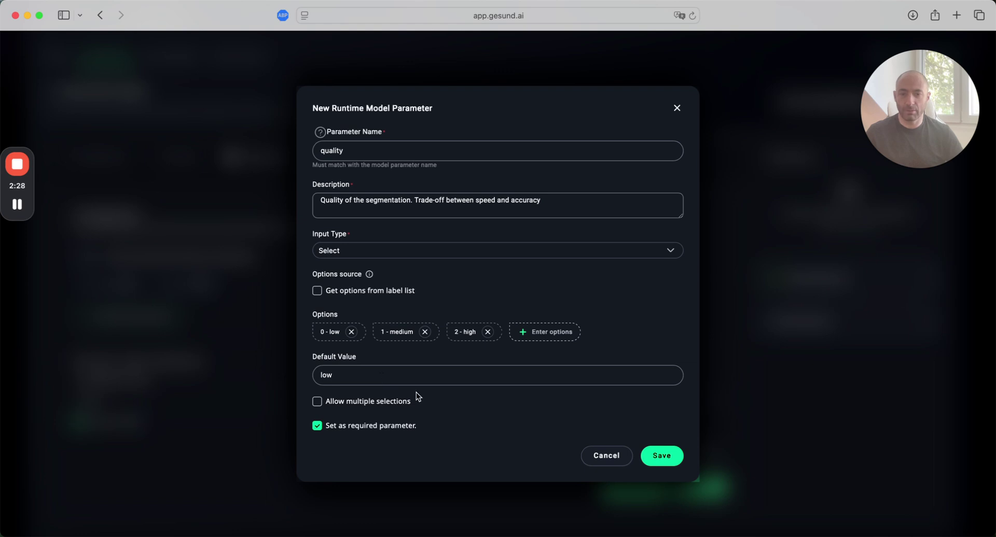
left_click(488, 333)
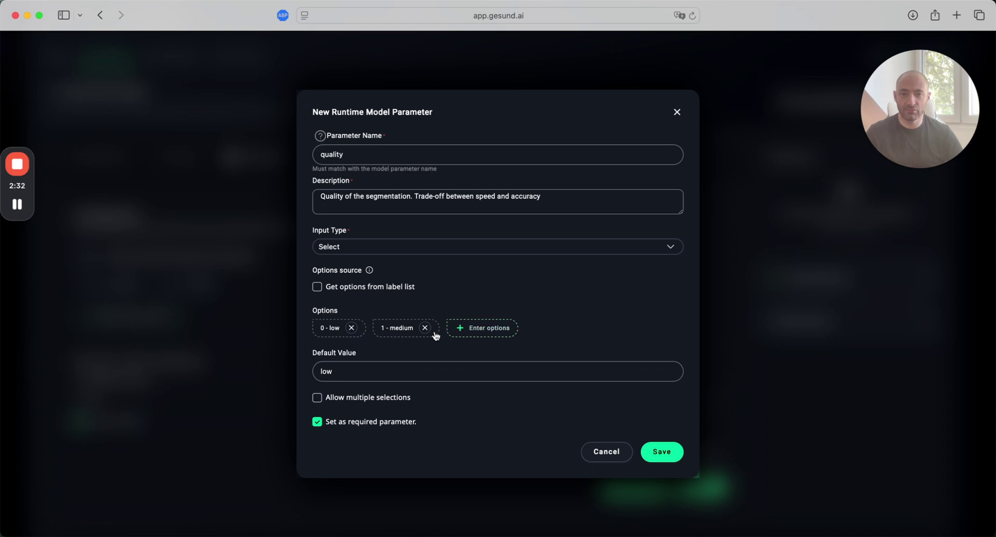
left_click(657, 455)
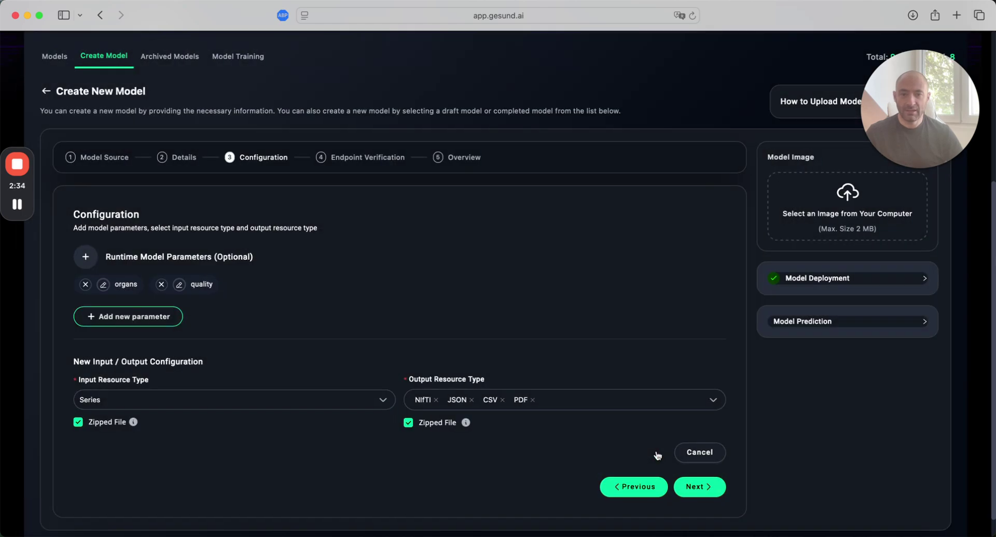
Continue to Endpoint Verification and open the "embellished reading" study of CHAOS Dataset (CT) with its model parameters.
scroll(658, 455, "down", 1)
left_click(704, 466)
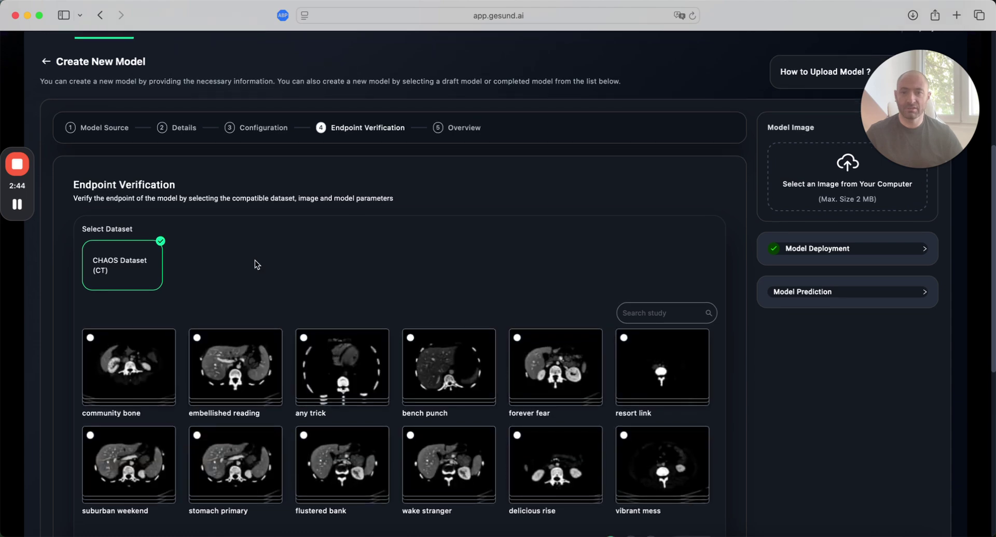
left_click(239, 353)
scroll(238, 349, "down", 5)
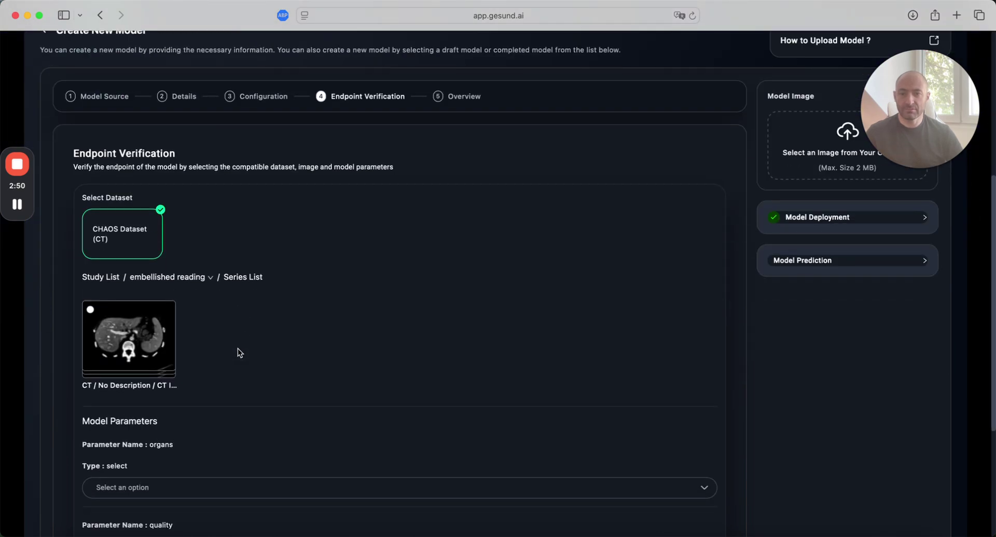
scroll(238, 353, "down", 5)
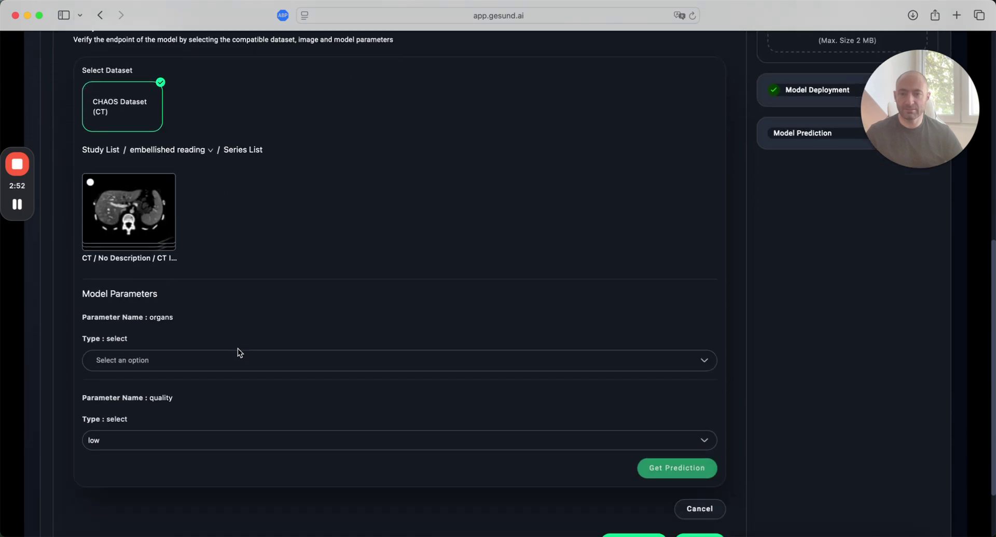
Select kidney_right, liver and stomach for the organs parameter of the endpoint verification.
left_click(241, 333)
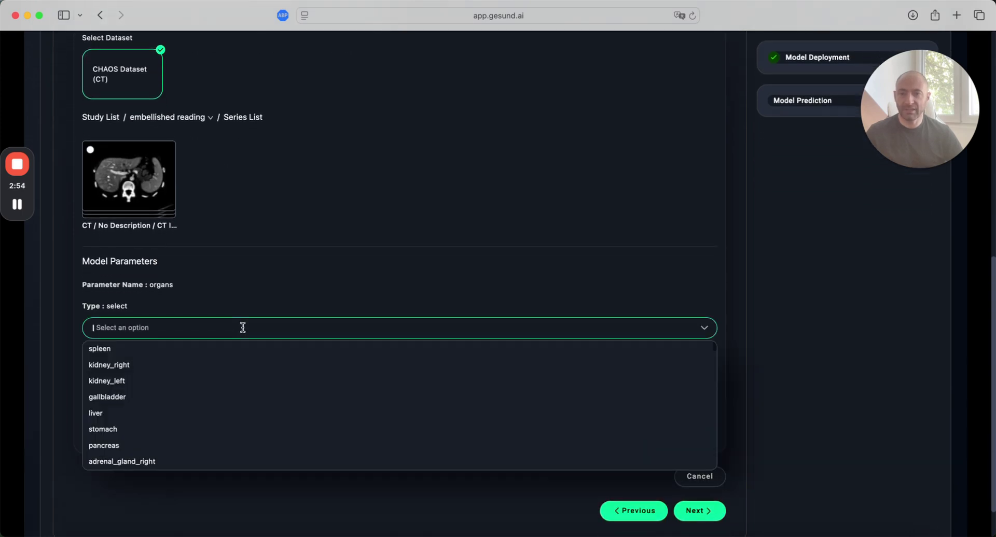
left_click(238, 363)
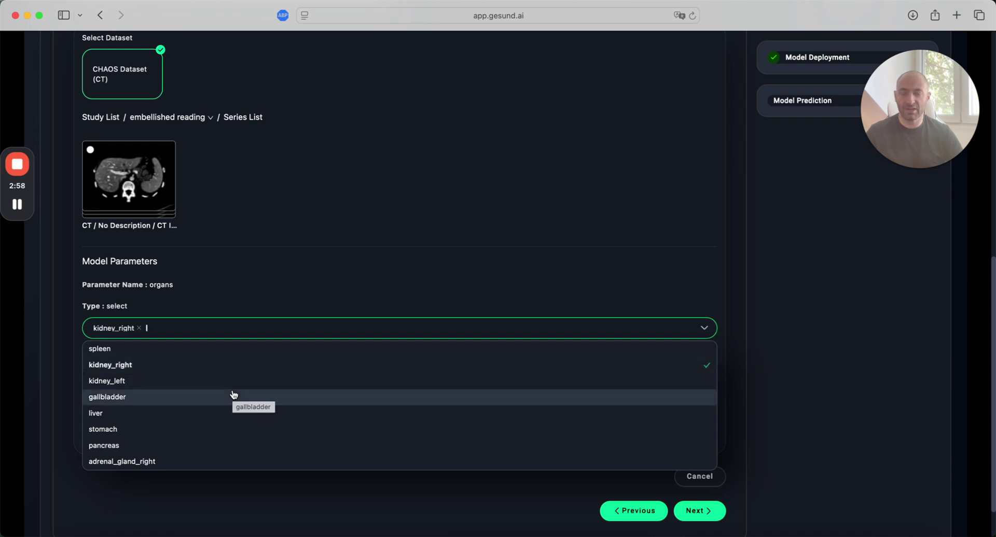
left_click(236, 415)
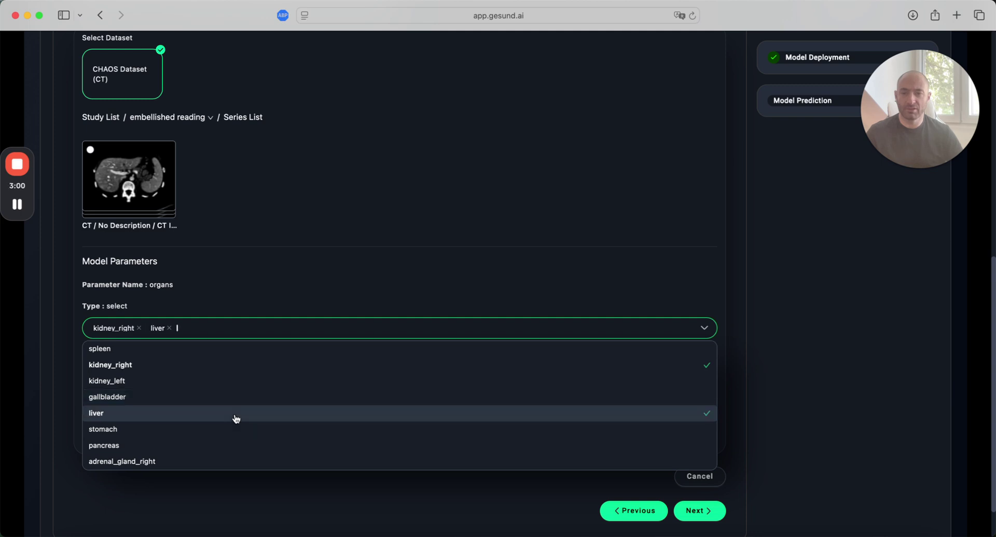
left_click(236, 430)
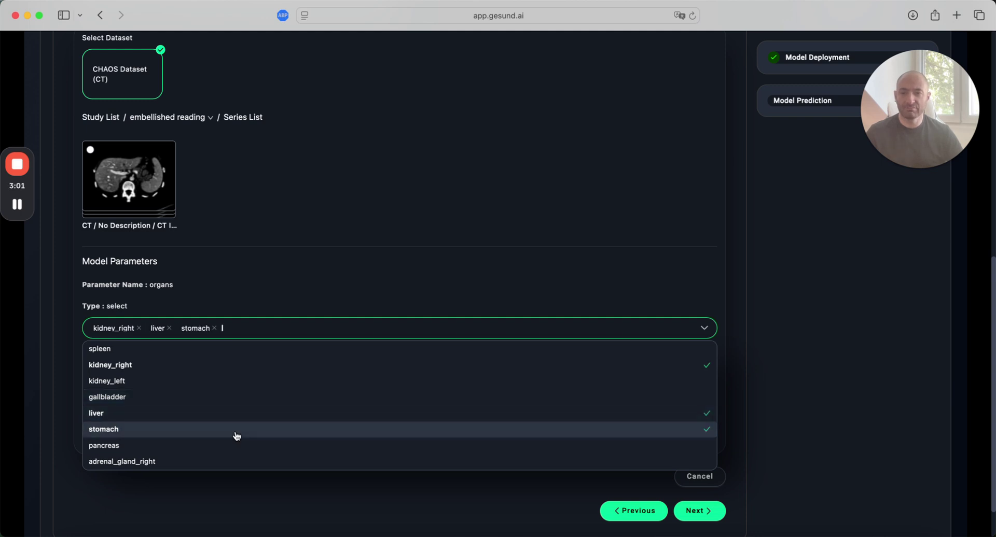
left_click(292, 266)
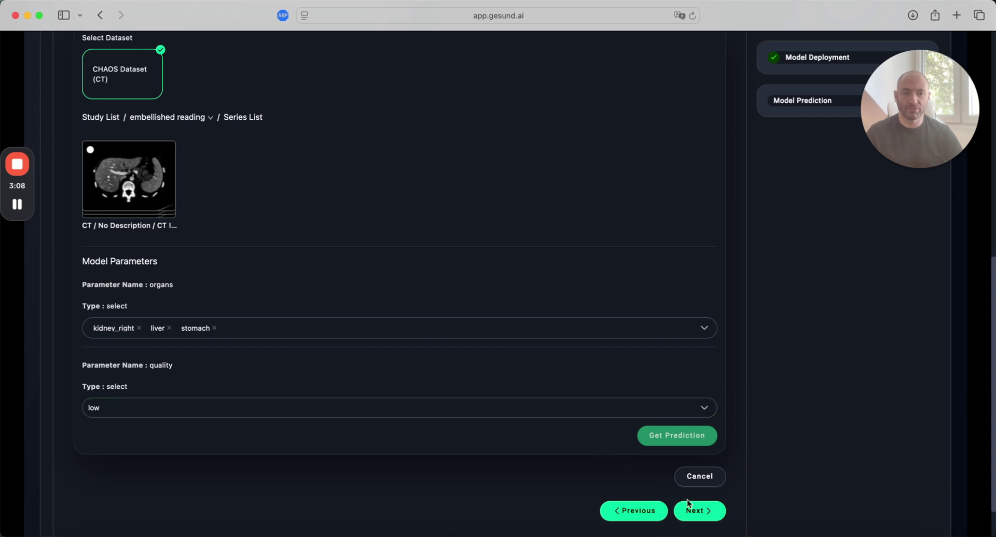
Check the quality options, select the CT series of the study, and request a prediction with quality low.
left_click(598, 416)
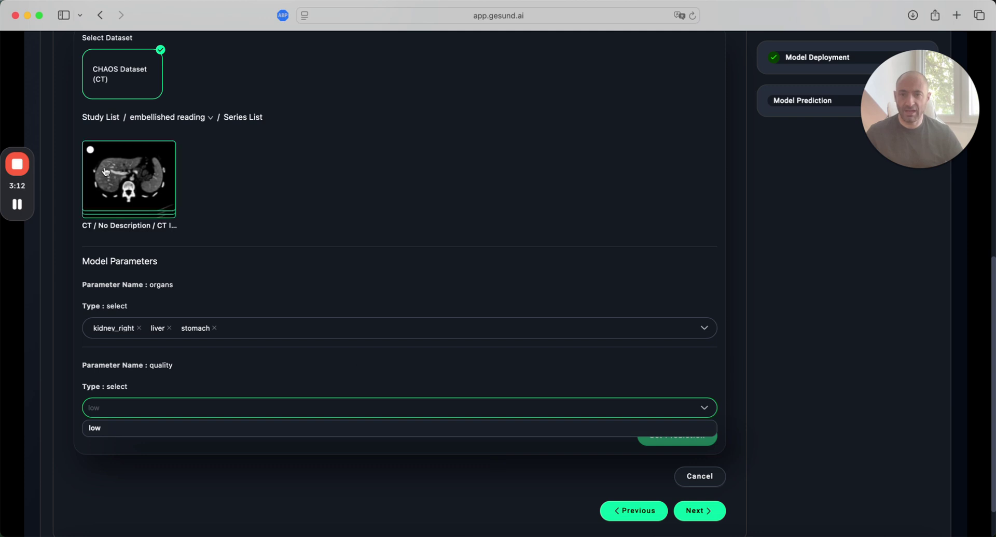
left_click(90, 149)
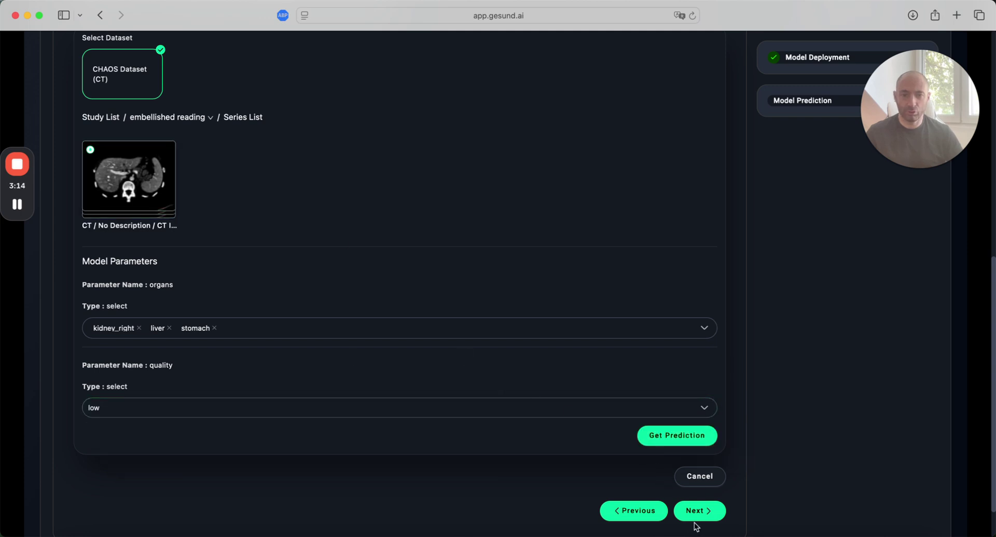
left_click(684, 437)
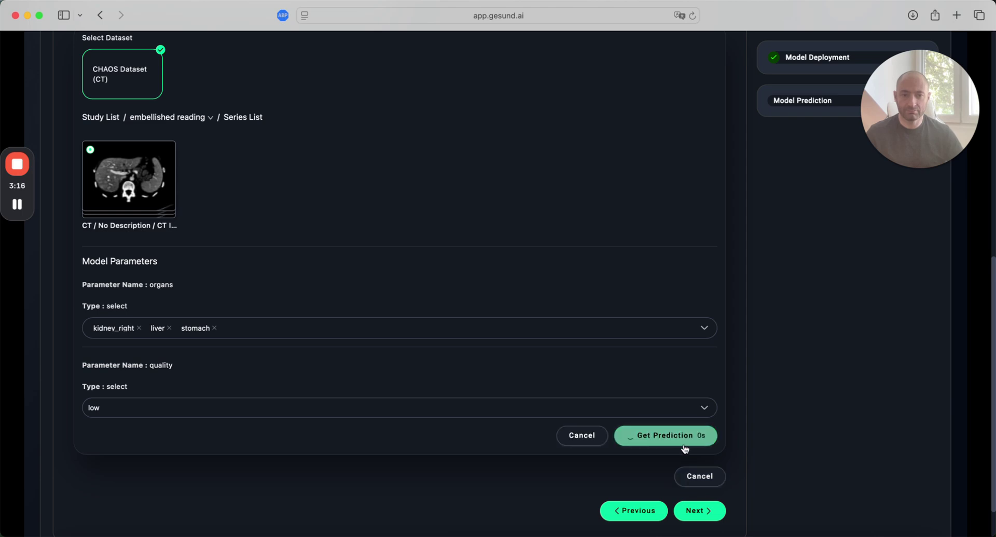
Continue to the Overview, review the class mappings, compatible datasets and runtime parameters, and create the Totalsegmentator CT model.
left_click(707, 511)
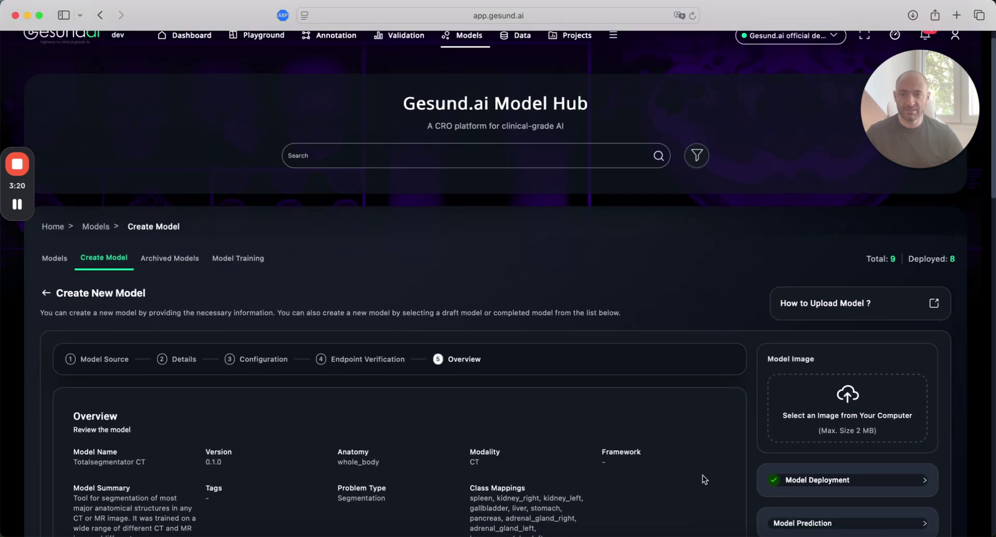
scroll(703, 475, "down", 2)
scroll(702, 476, "down", 2)
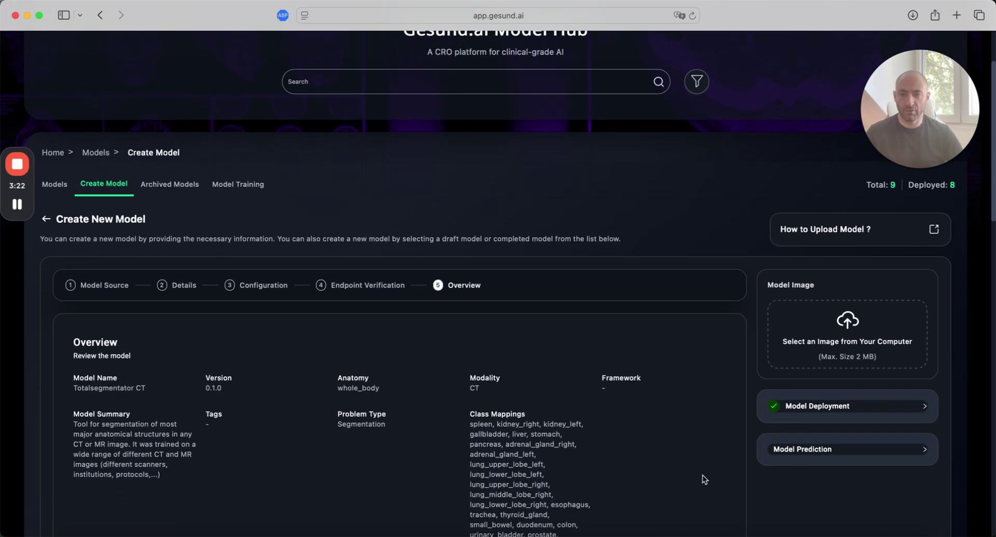
scroll(702, 475, "down", 3)
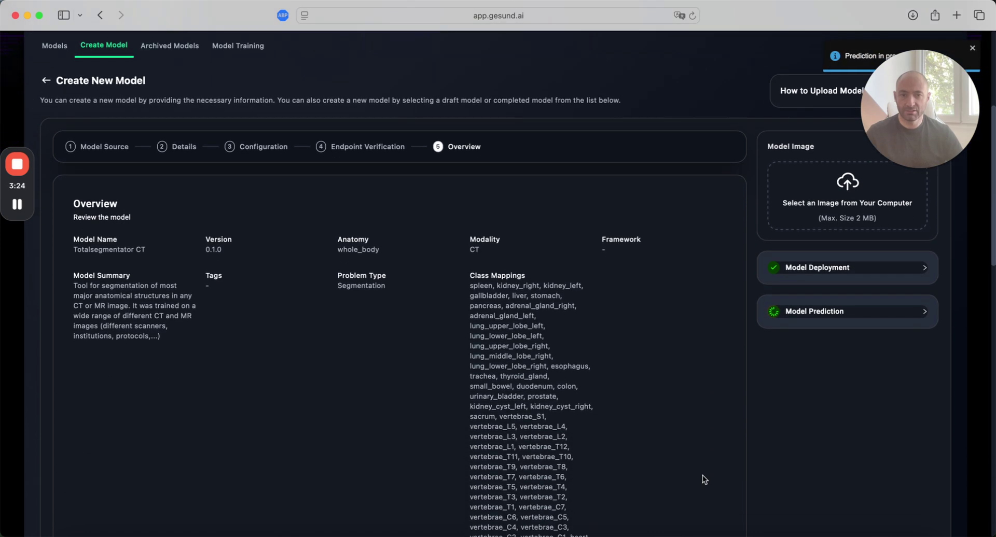
scroll(703, 475, "down", 1)
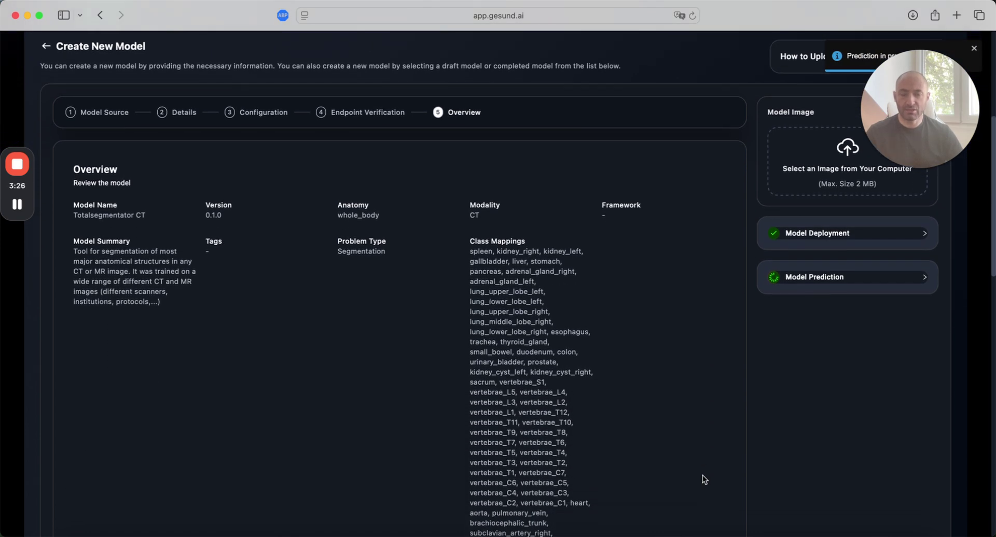
scroll(703, 475, "down", 10)
scroll(703, 475, "down", 7)
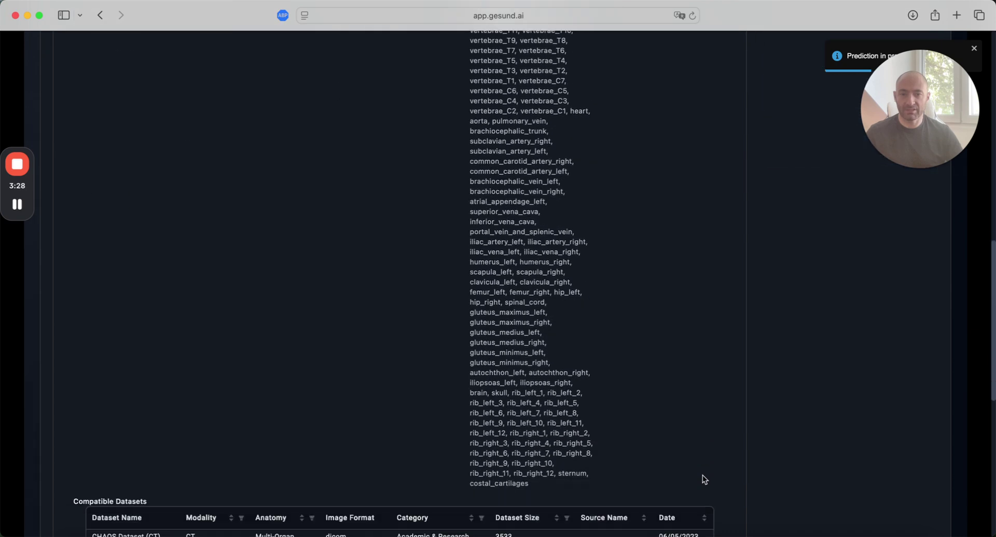
scroll(702, 475, "down", 5)
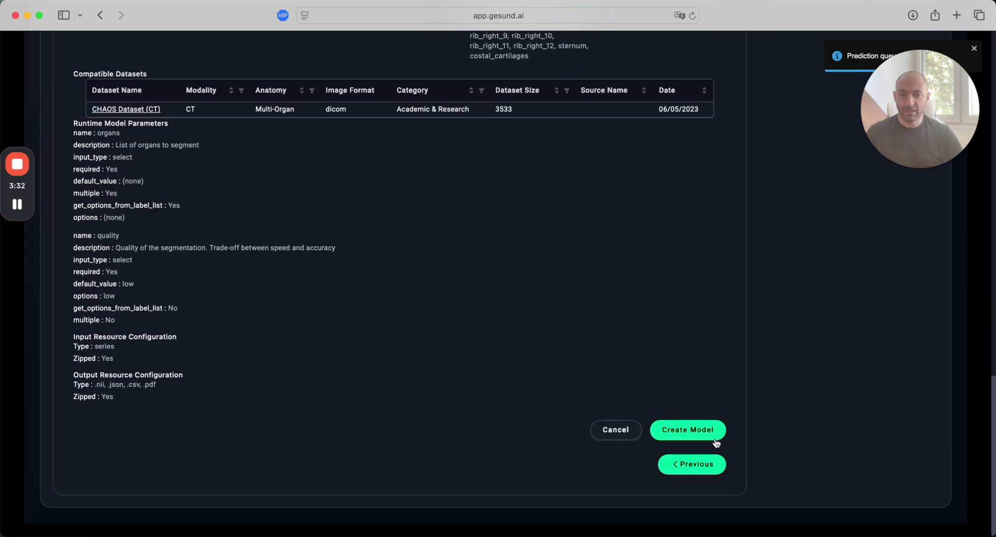
left_click(714, 436)
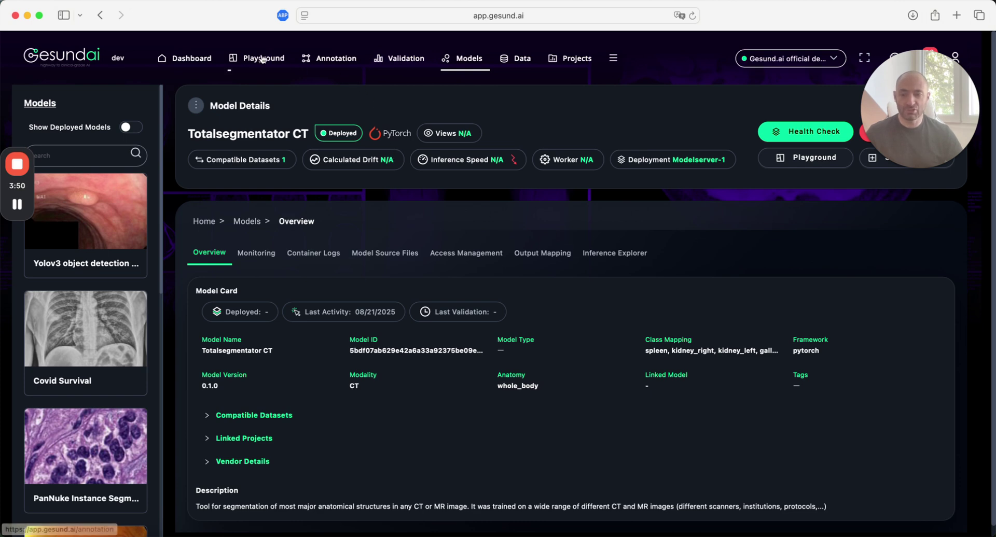
Open Playground 3D and load the "wake stranger" study from CHAOS Dataset (CT).
mouse_move(253, 58)
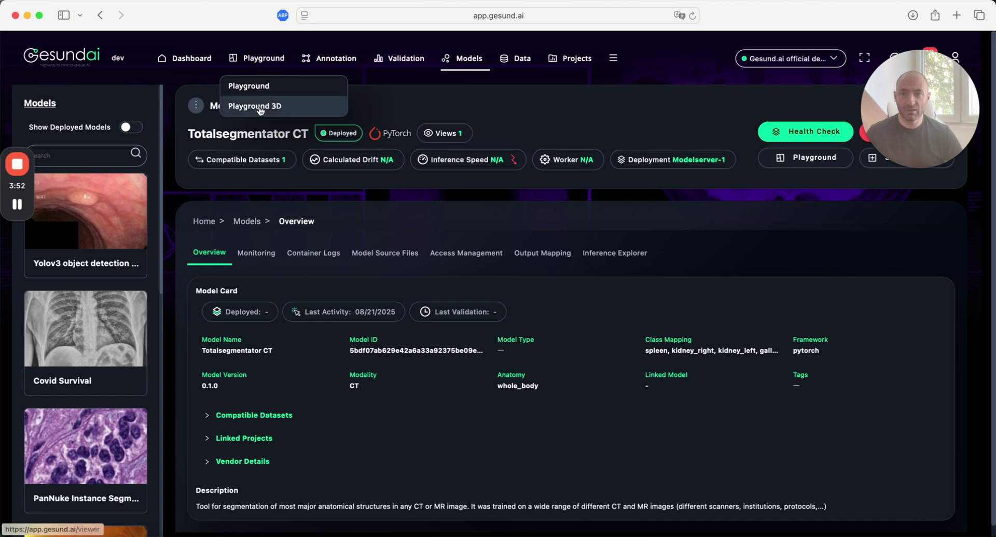
left_click(260, 106)
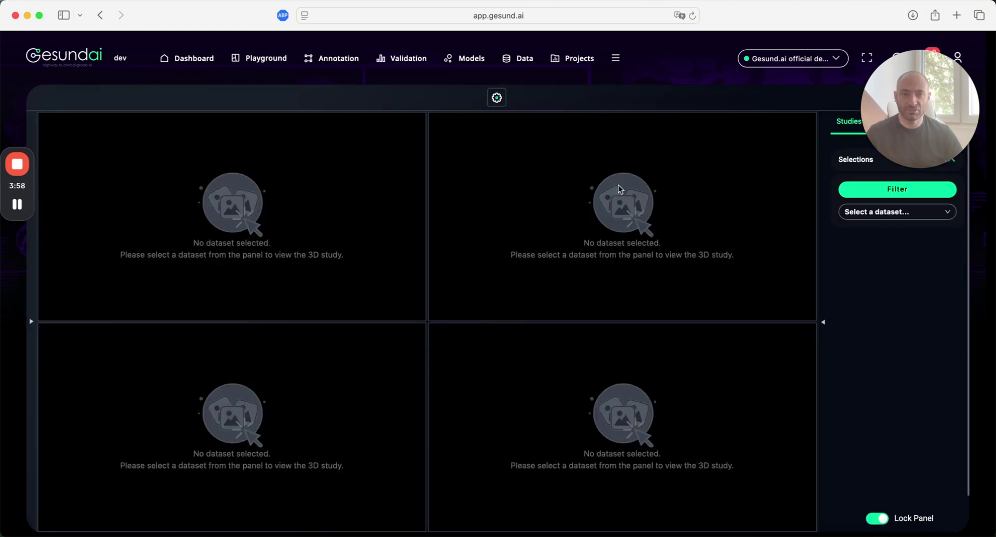
left_click(877, 217)
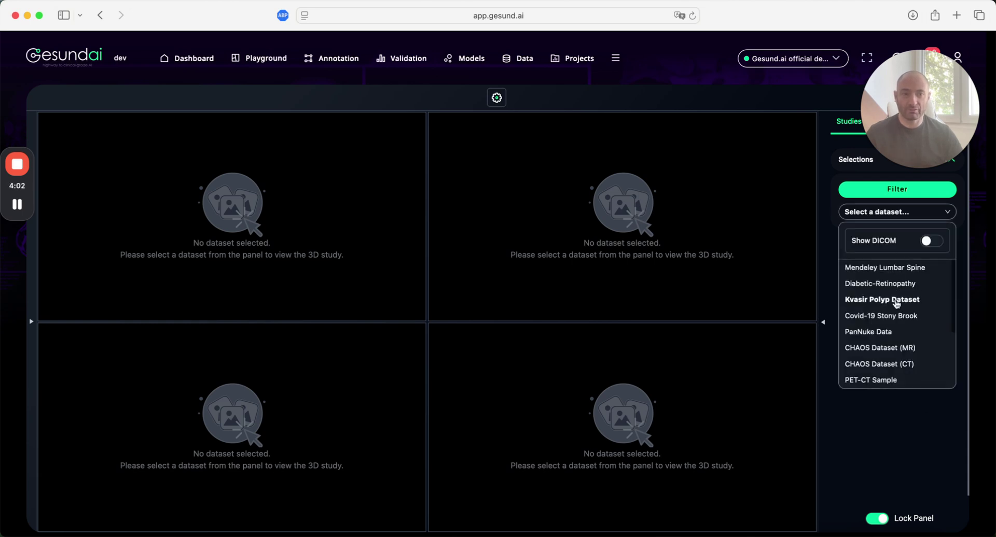
left_click(905, 366)
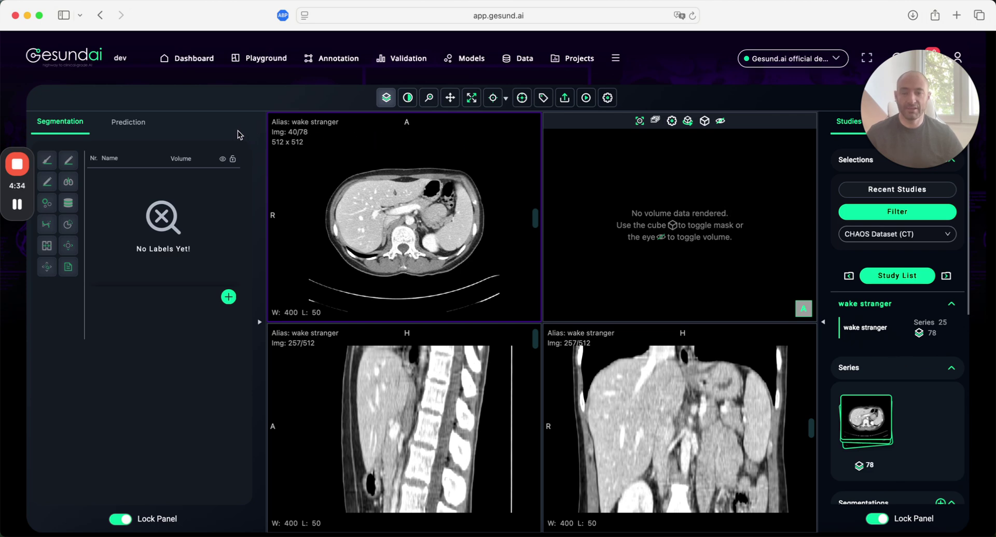
Check the prediction options and enable the existing "childhood-closet" Totalsegmentator prediction on the study.
left_click(141, 127)
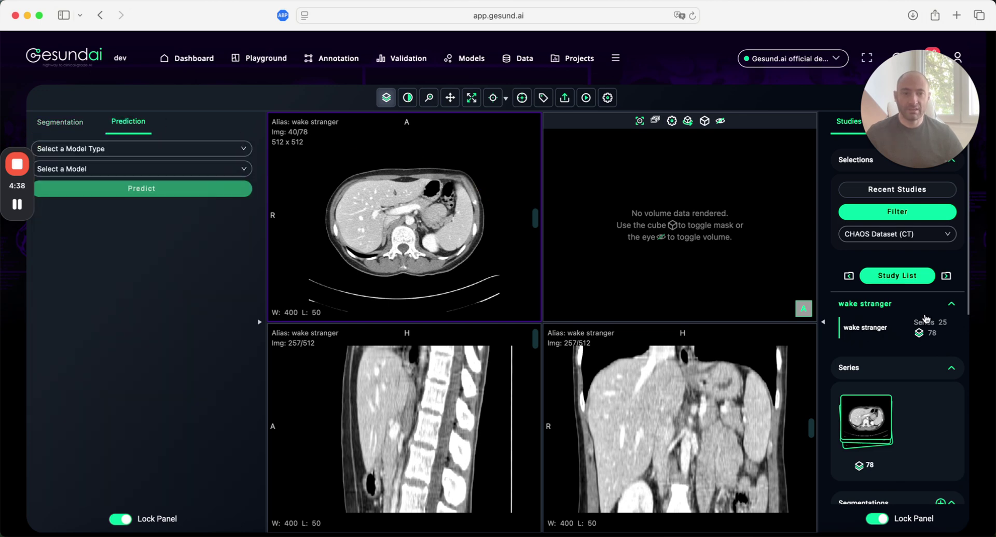
scroll(865, 318, "down", 6)
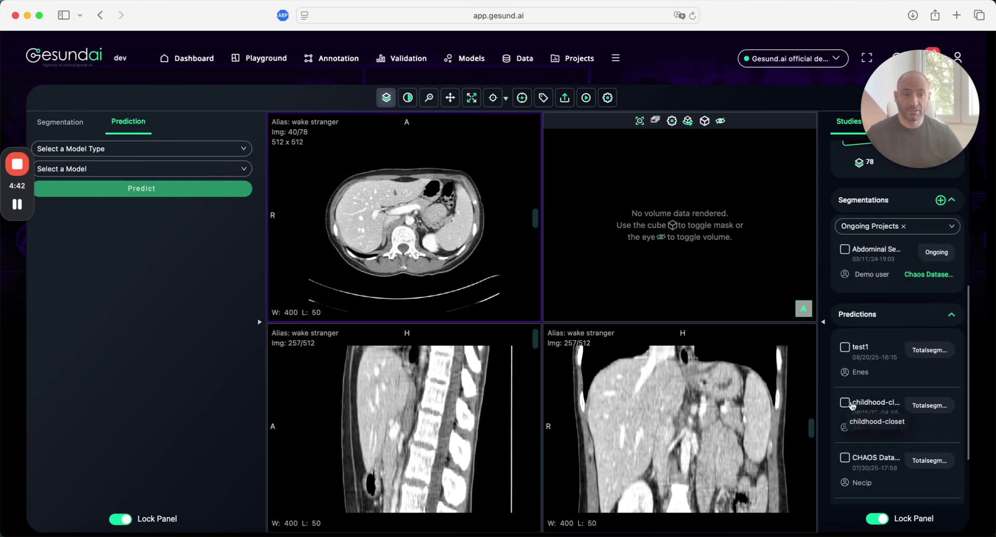
scroll(849, 409, "down", 1)
scroll(850, 409, "down", 1)
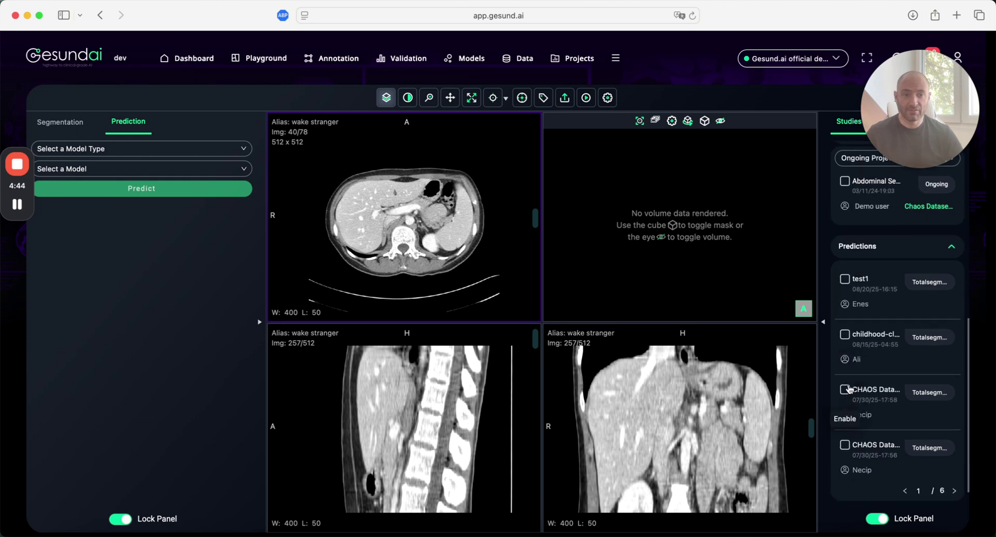
left_click(844, 337)
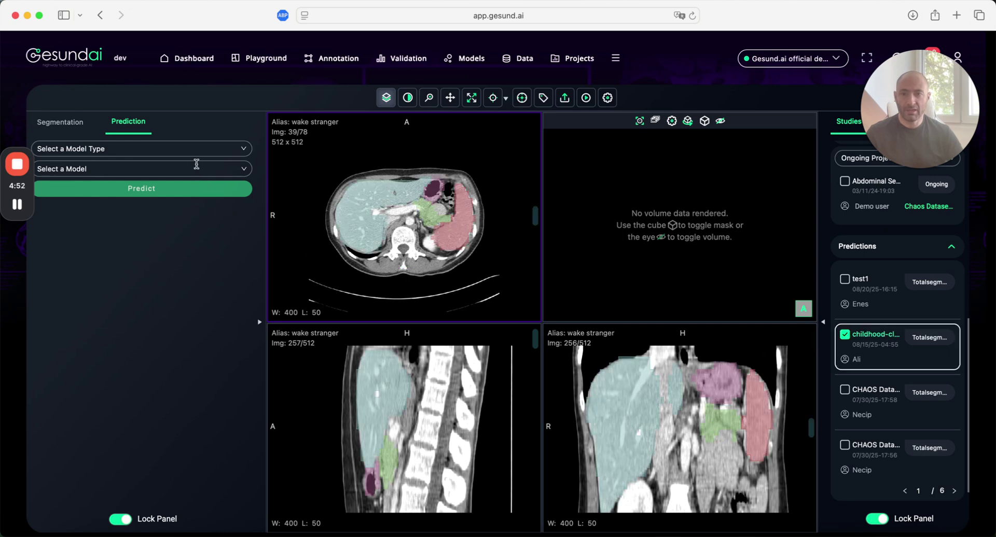
List the prediction's segments with their volumes and show both the rendered volume and the segmentation masks in 3D.
left_click(77, 123)
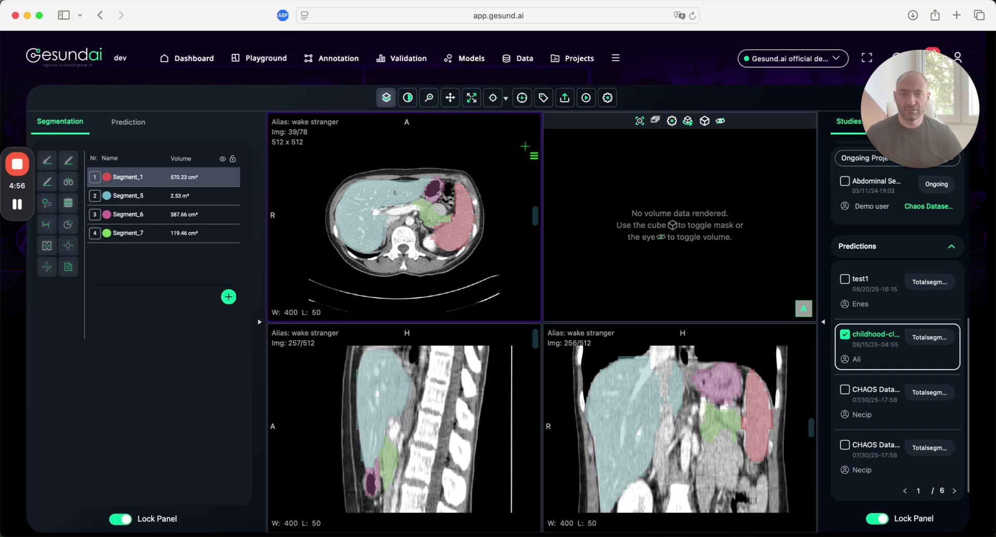
left_click(722, 122)
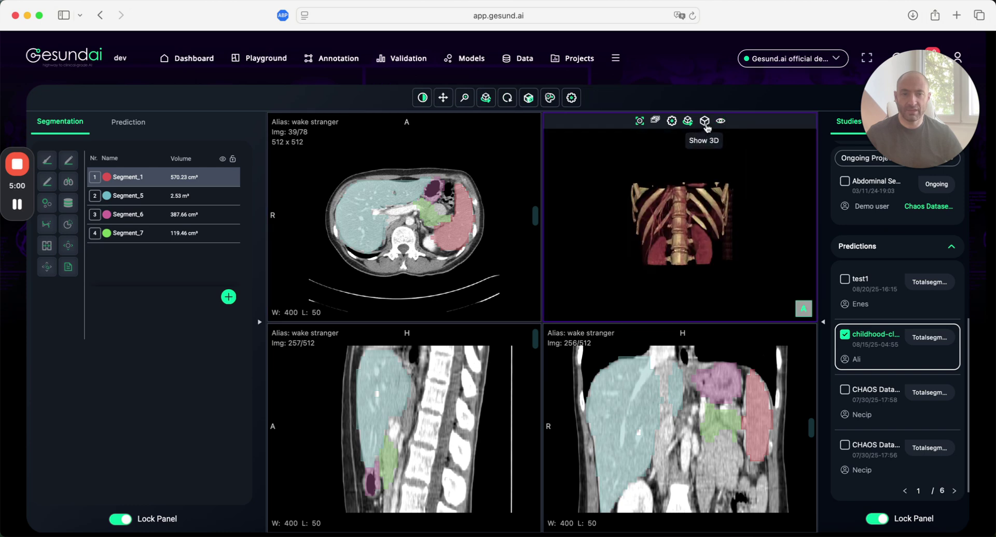
left_click(706, 126)
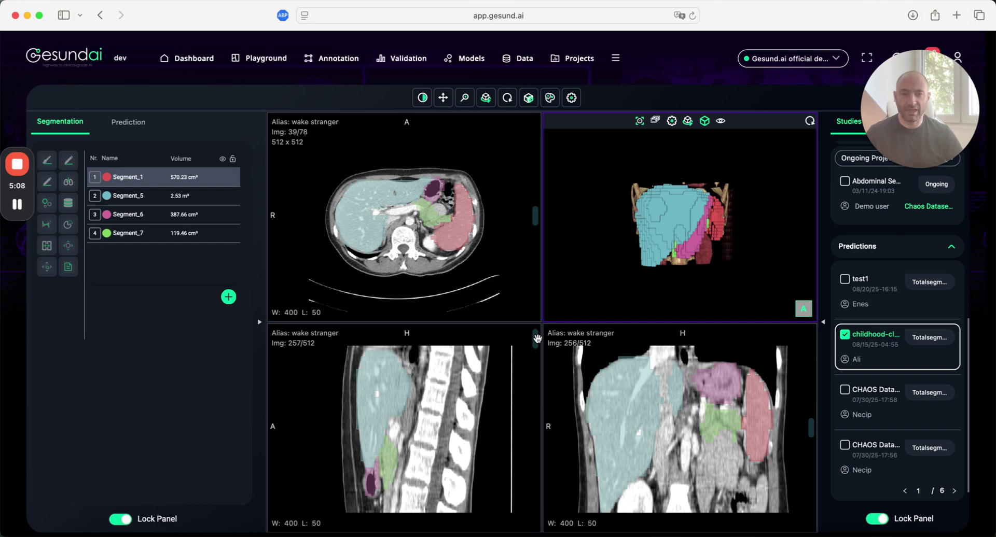
Browse the predicted masks through the slices, moving the sagittal view to image 209 and the axial view to image 60.
left_click_drag(537, 338, 536, 412)
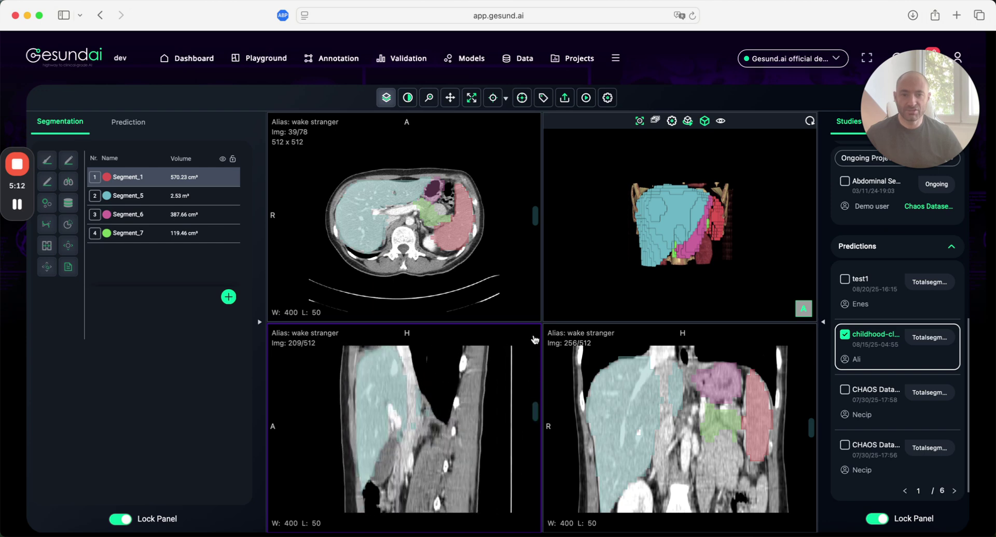
left_click(535, 221)
left_click_drag(537, 231, 537, 267)
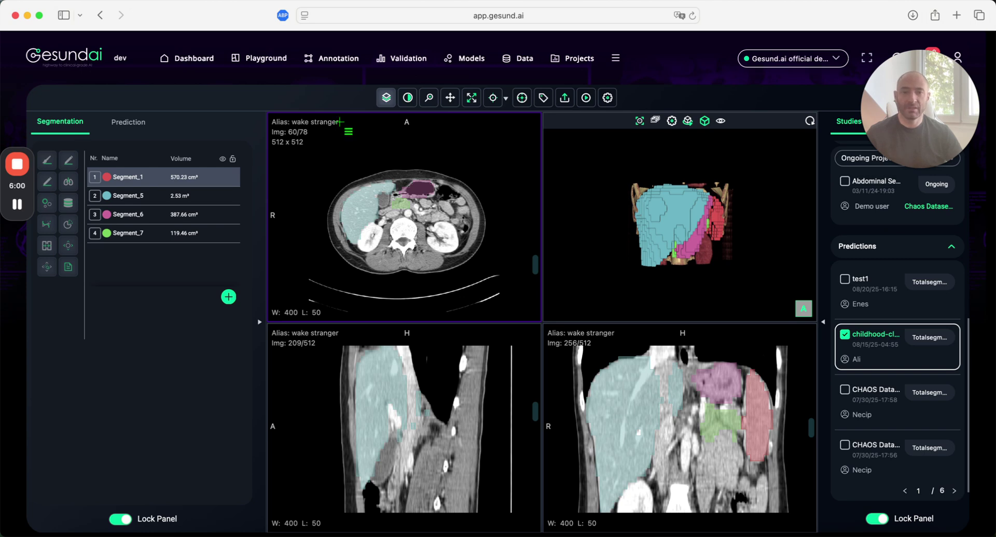
mouse_move(22, 171)
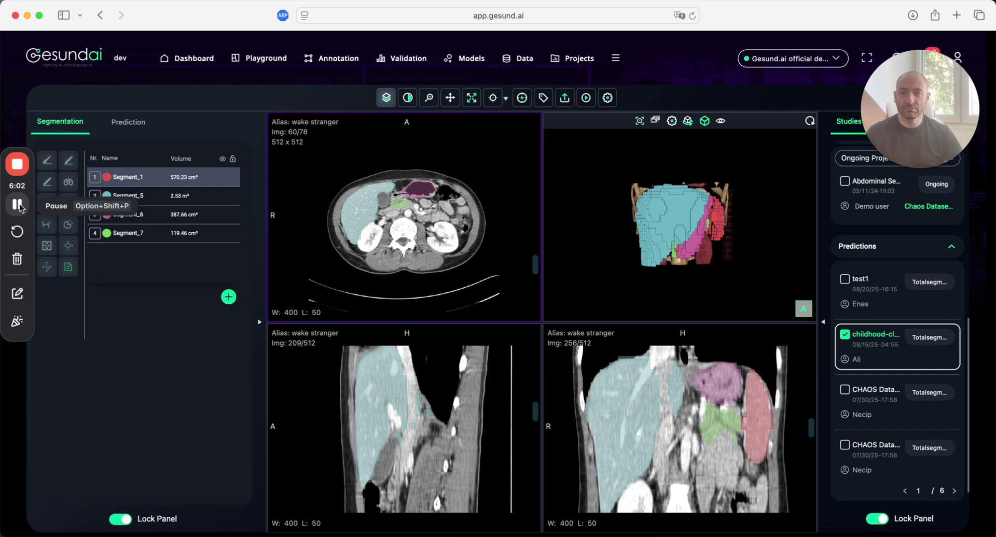